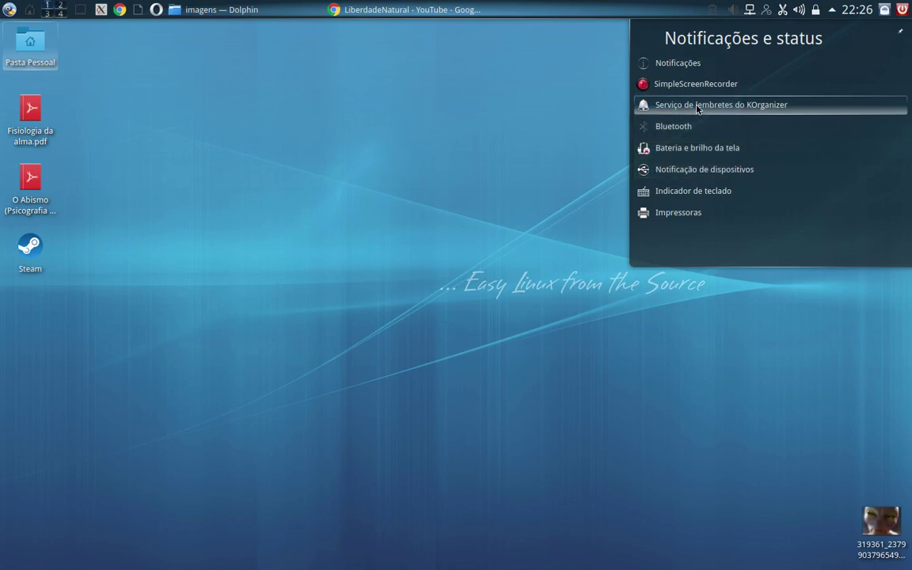
Dismiss the Notificações e status panel so the bare KDE desktop shows
{"action": "left_click", "coordinate": [505, 178]}
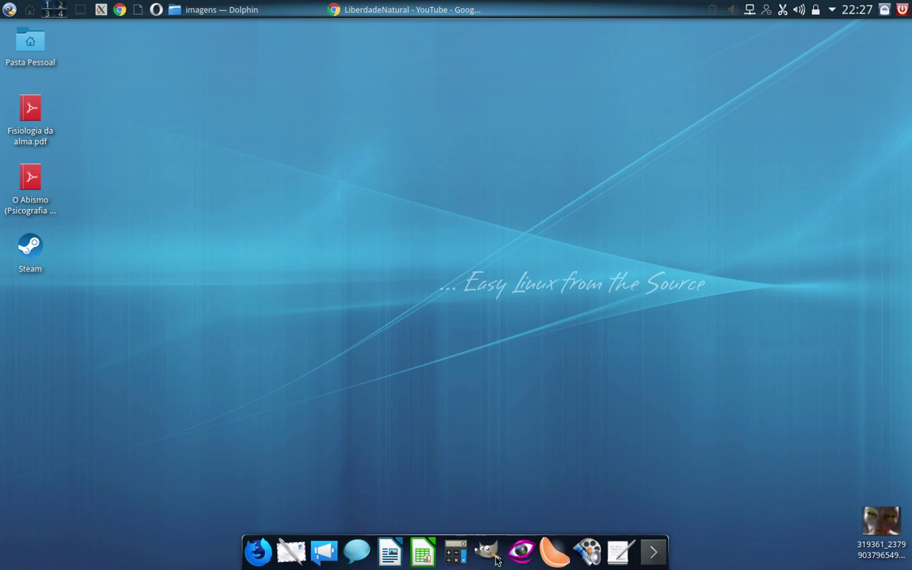
Launch GIMP from the dock, reposition its window, and cancel the Open Image dialog
{"action": "left_click", "coordinate": [493, 557]}
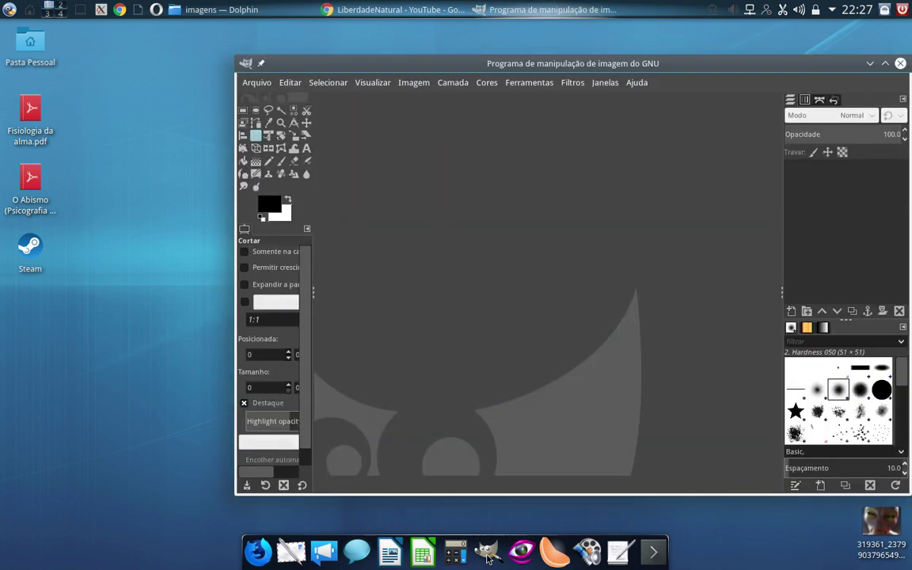
{"action": "left_click_drag", "start_coordinate": [587, 68], "coordinate": [488, 55]}
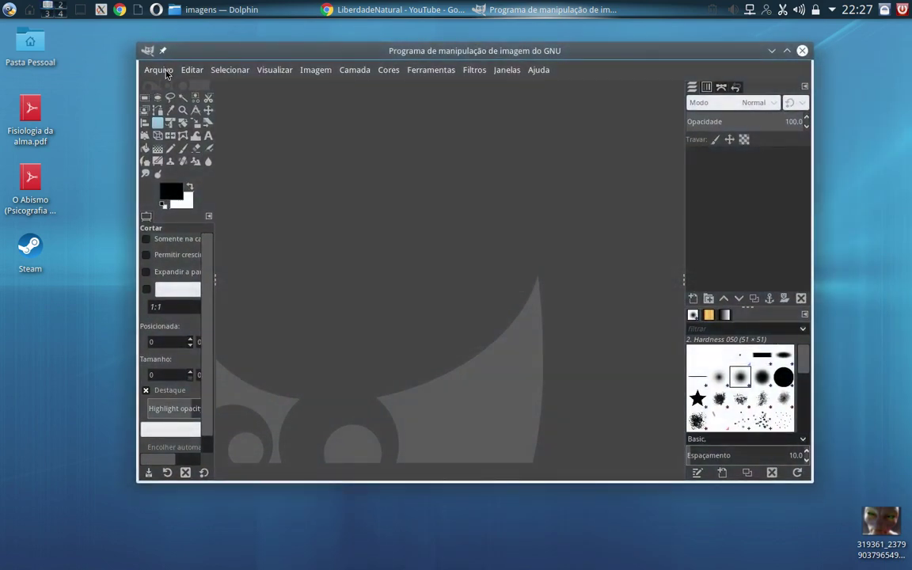
{"action": "left_click", "coordinate": [162, 70]}
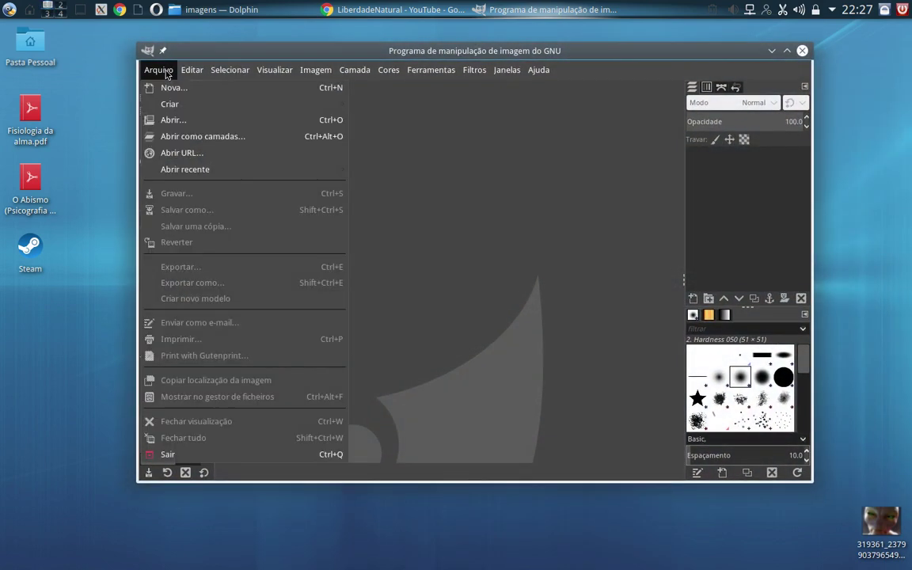
{"action": "left_click", "coordinate": [173, 120]}
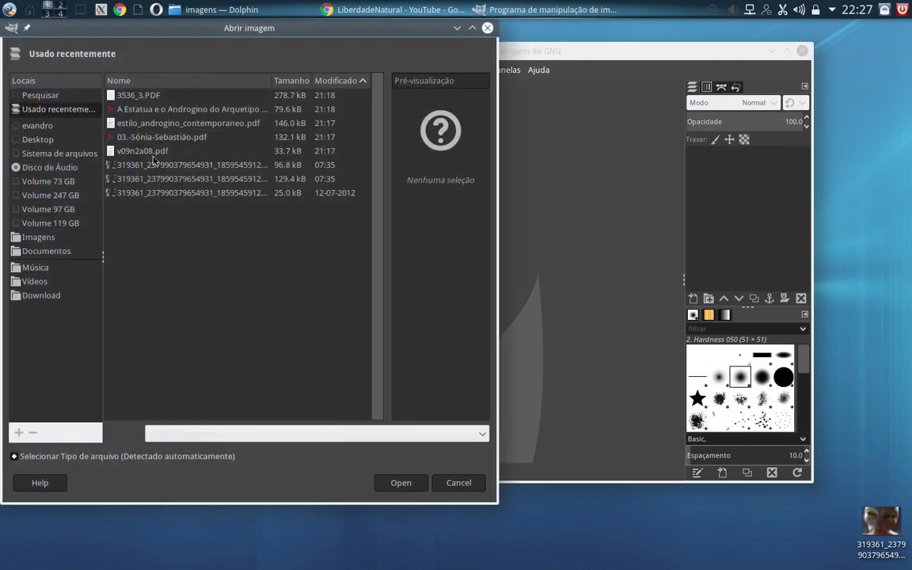
{"action": "left_click", "coordinate": [457, 482]}
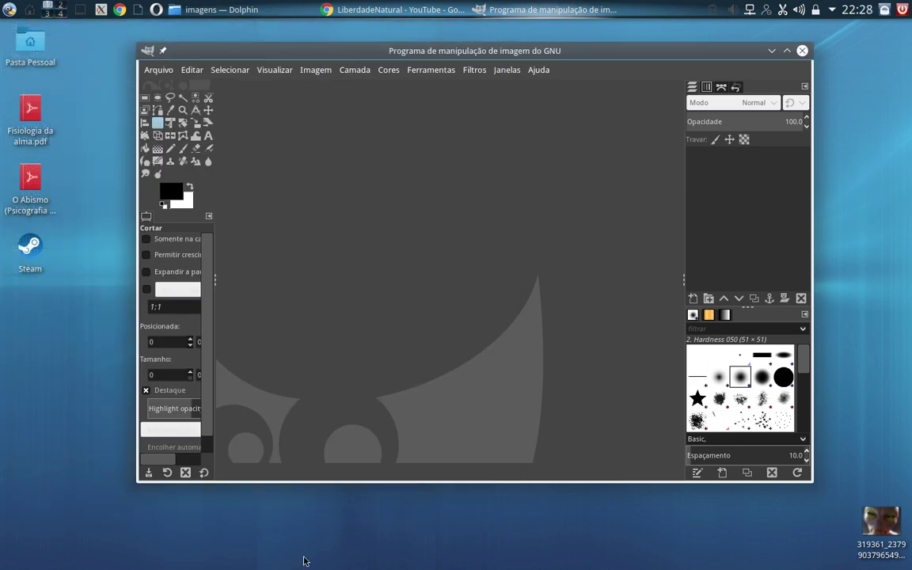
{"action": "mouse_move", "coordinate": [878, 522]}
{"action": "left_mouse_down"}
{"action": "mouse_move", "coordinate": [714, 524]}
{"action": "mouse_move", "coordinate": [823, 528]}
{"action": "left_mouse_up"}
{"action": "left_click", "coordinate": [823, 530]}
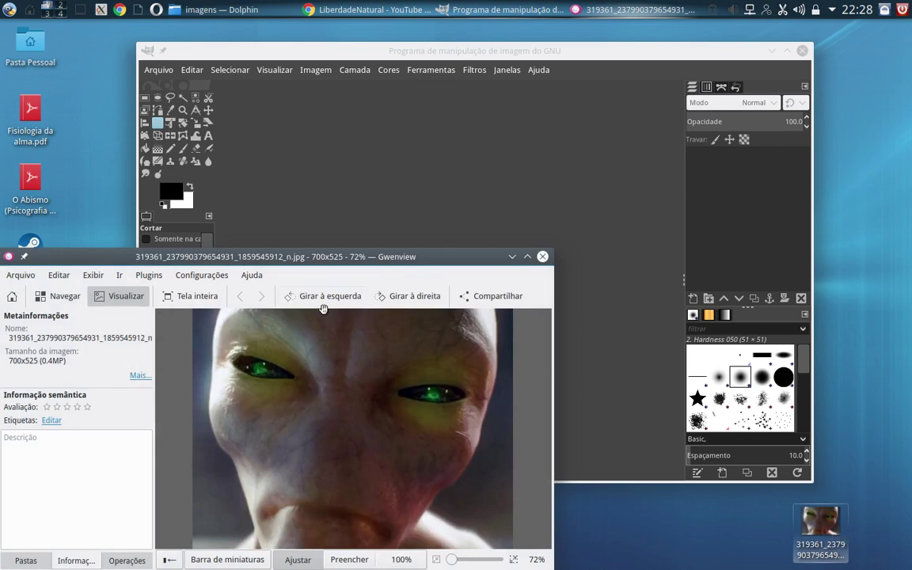
{"action": "left_click_drag", "start_coordinate": [370, 257], "coordinate": [490, 179]}
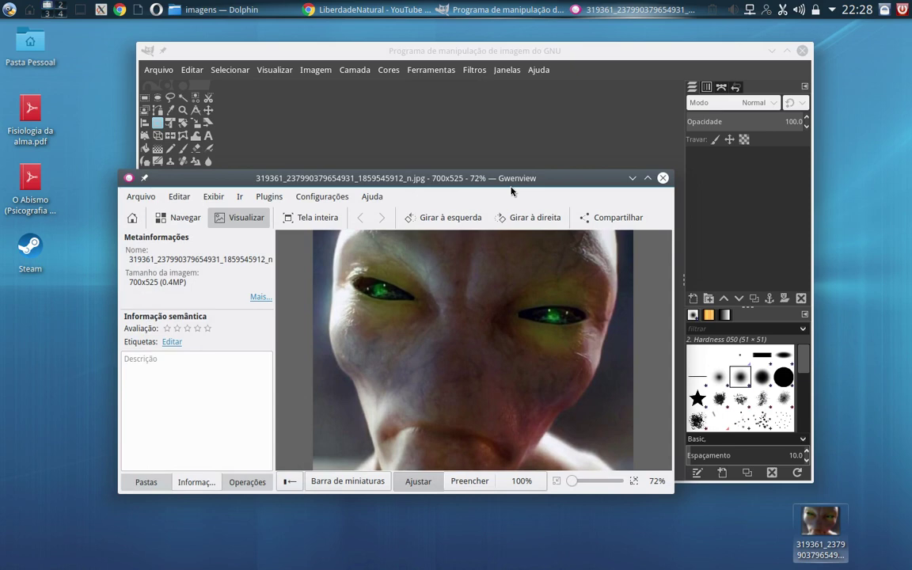
{"action": "left_click", "coordinate": [662, 178]}
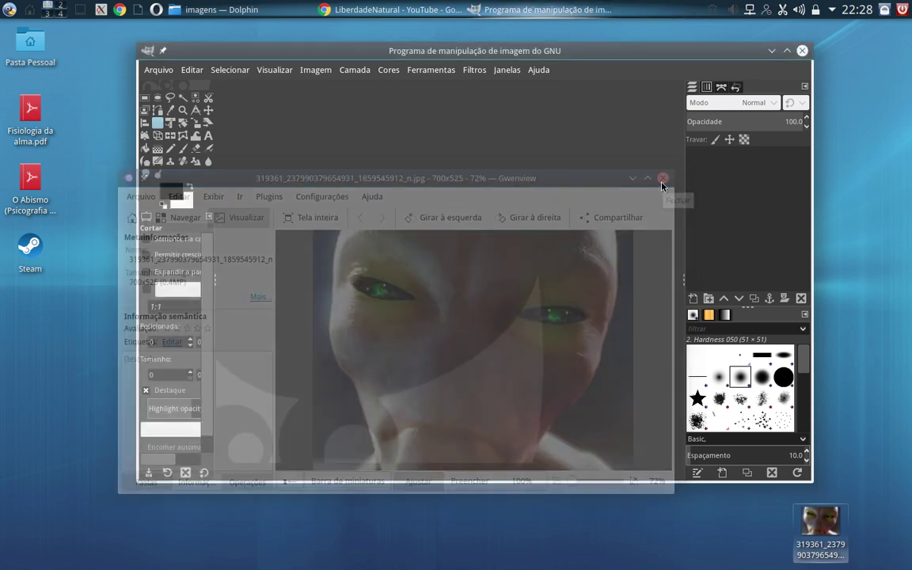
{"action": "right_click", "coordinate": [823, 532]}
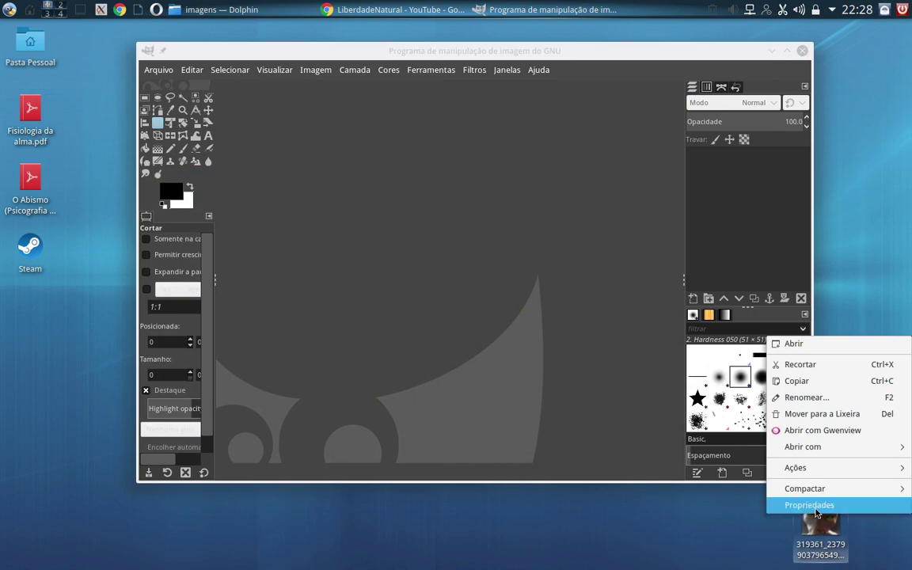
{"action": "left_click", "coordinate": [811, 504]}
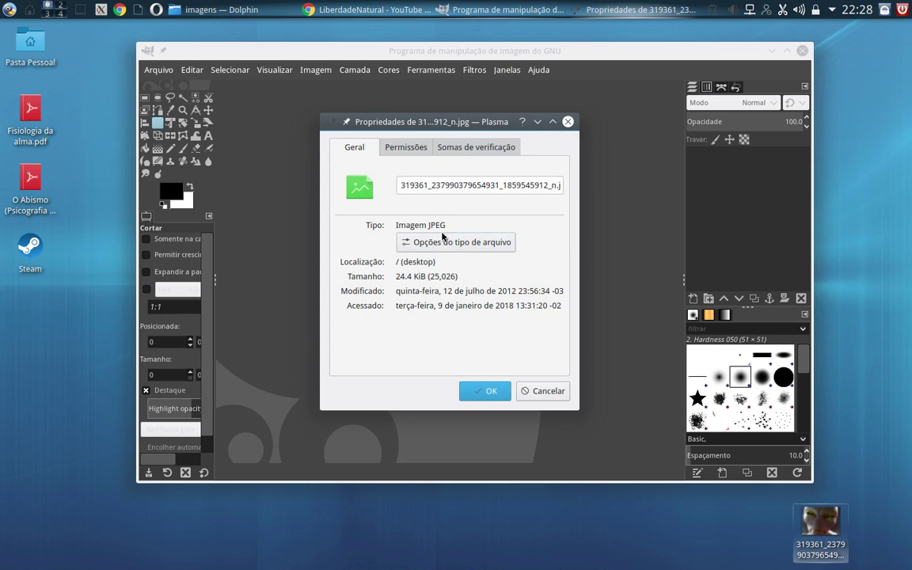
{"action": "left_click", "coordinate": [542, 390]}
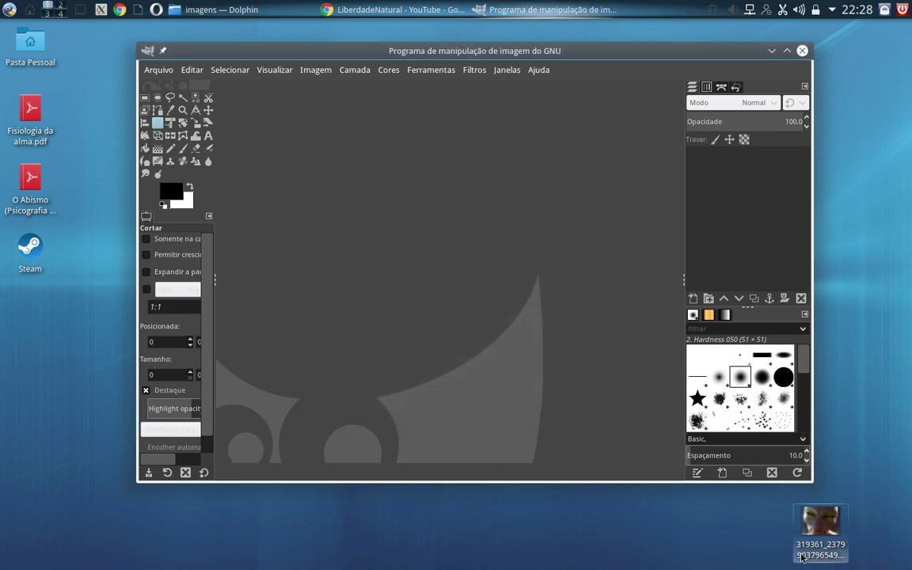
{"action": "right_click", "coordinate": [819, 530]}
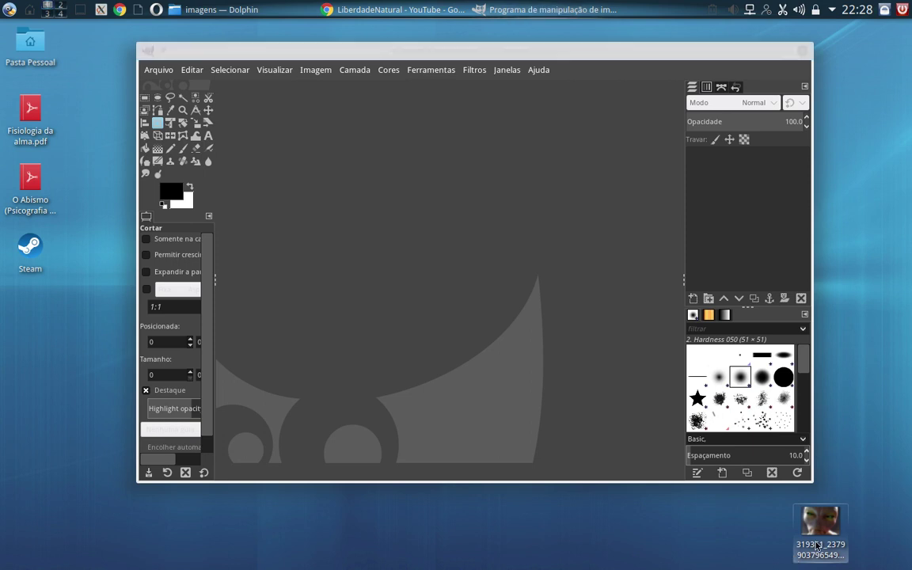
{"action": "left_click", "coordinate": [663, 542]}
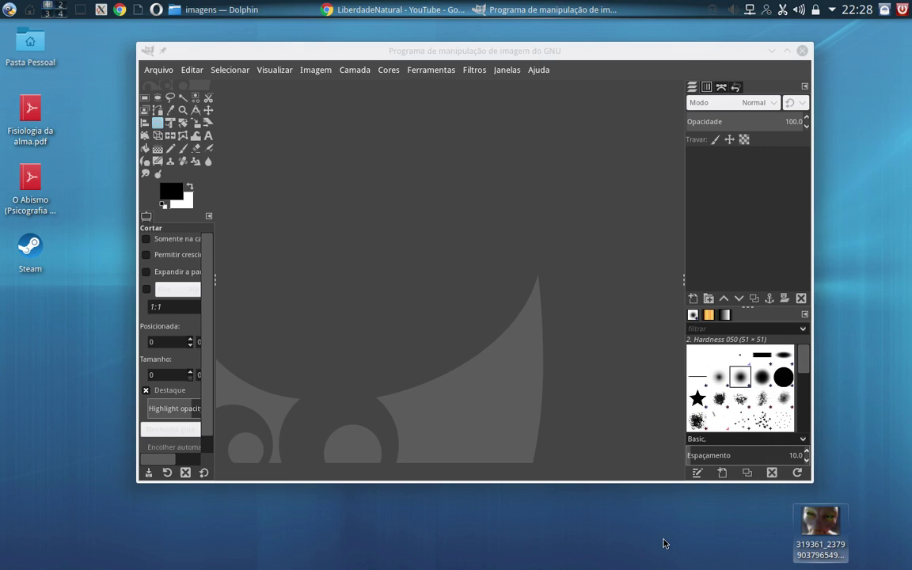
{"action": "mouse_move", "coordinate": [819, 523]}
{"action": "left_mouse_down"}
{"action": "mouse_move", "coordinate": [804, 534]}
{"action": "mouse_move", "coordinate": [524, 424]}
{"action": "mouse_move", "coordinate": [432, 234]}
{"action": "left_mouse_up"}
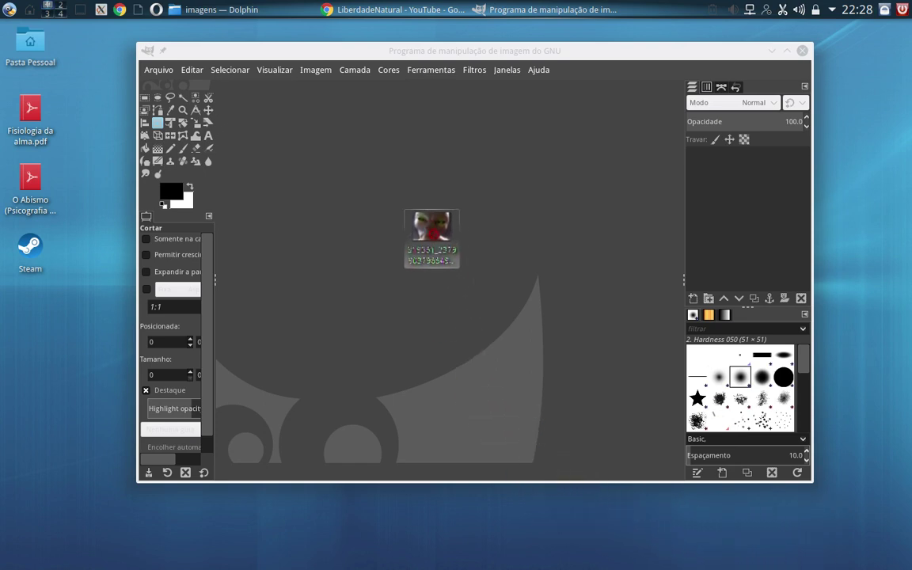
{"action": "left_click_drag", "start_coordinate": [431, 233], "coordinate": [432, 235]}
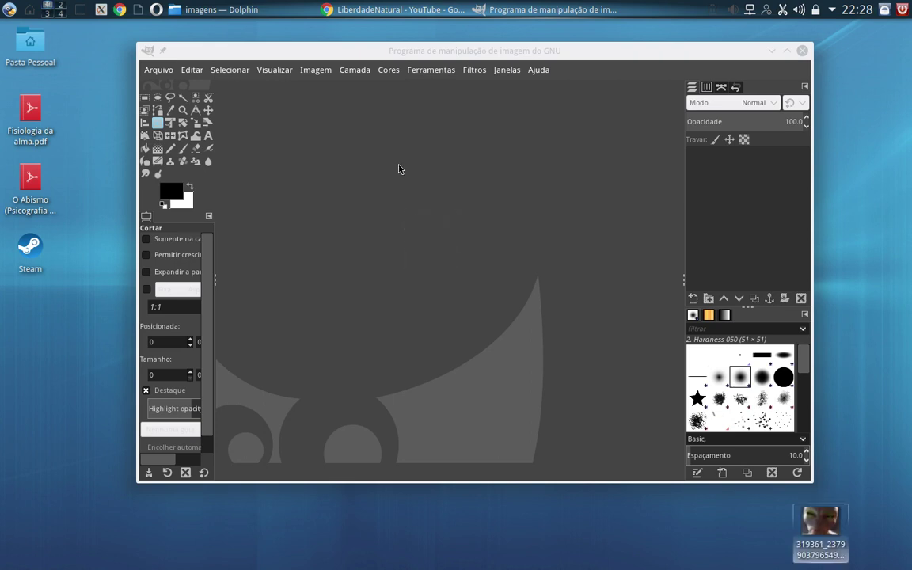
{"action": "left_click_drag", "start_coordinate": [819, 526], "coordinate": [468, 273]}
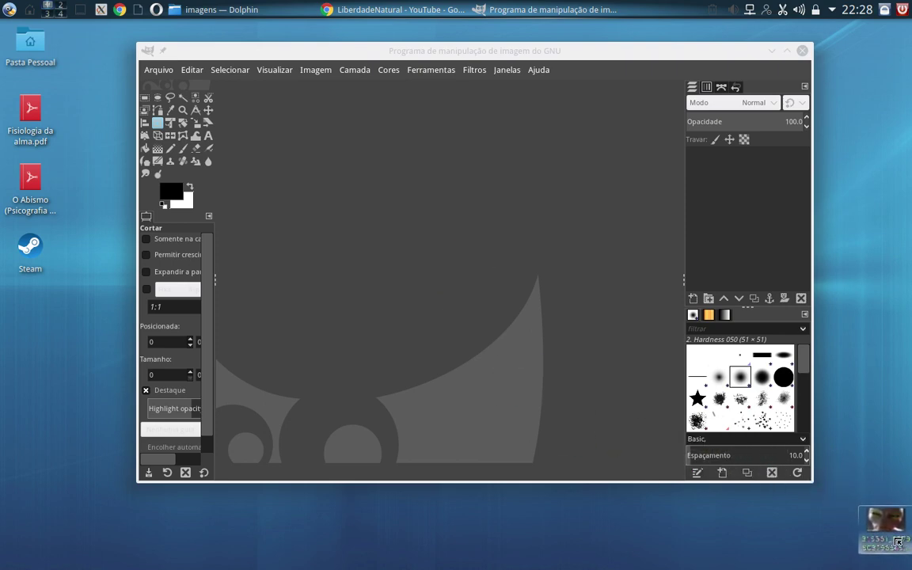
{"action": "double_click", "coordinate": [857, 509]}
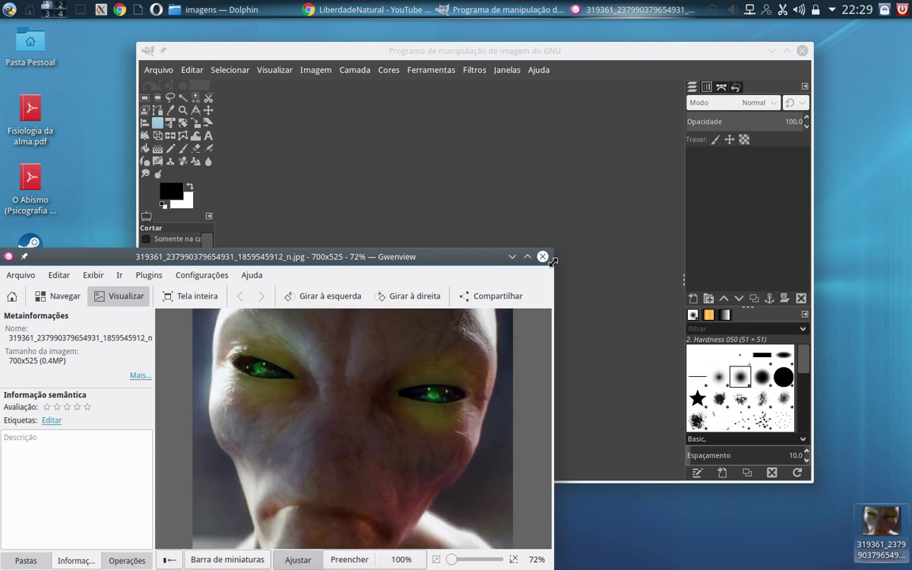
{"action": "left_click", "coordinate": [542, 256]}
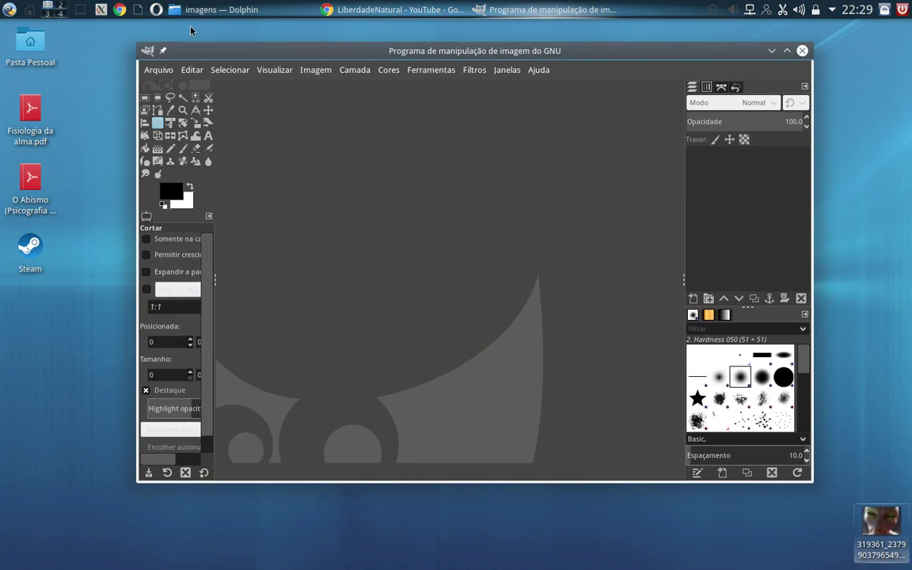
Drag the 319361 alien JPEG from the imagens folder onto the GIMP canvas
{"action": "left_click", "coordinate": [242, 10]}
{"action": "left_click", "coordinate": [248, 11]}
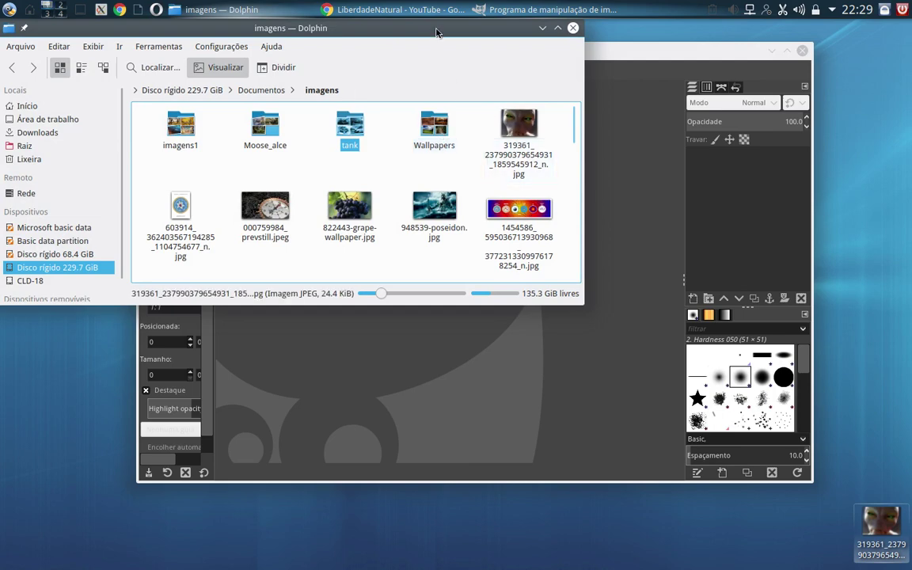
{"action": "left_click_drag", "start_coordinate": [436, 32], "coordinate": [395, 31]}
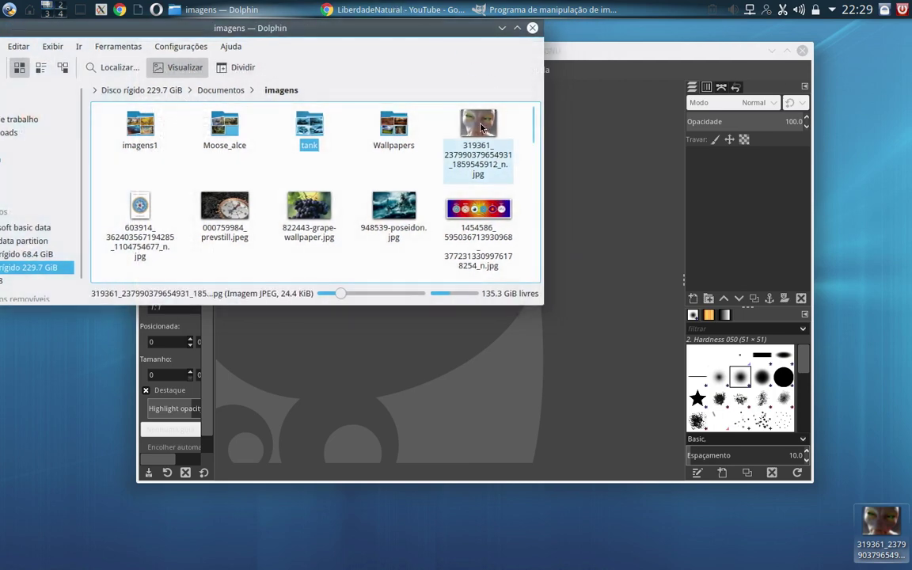
{"action": "mouse_move", "coordinate": [480, 127]}
{"action": "left_mouse_down"}
{"action": "mouse_move", "coordinate": [490, 118]}
{"action": "mouse_move", "coordinate": [596, 148]}
{"action": "mouse_move", "coordinate": [627, 197]}
{"action": "mouse_move", "coordinate": [594, 292]}
{"action": "left_mouse_up"}
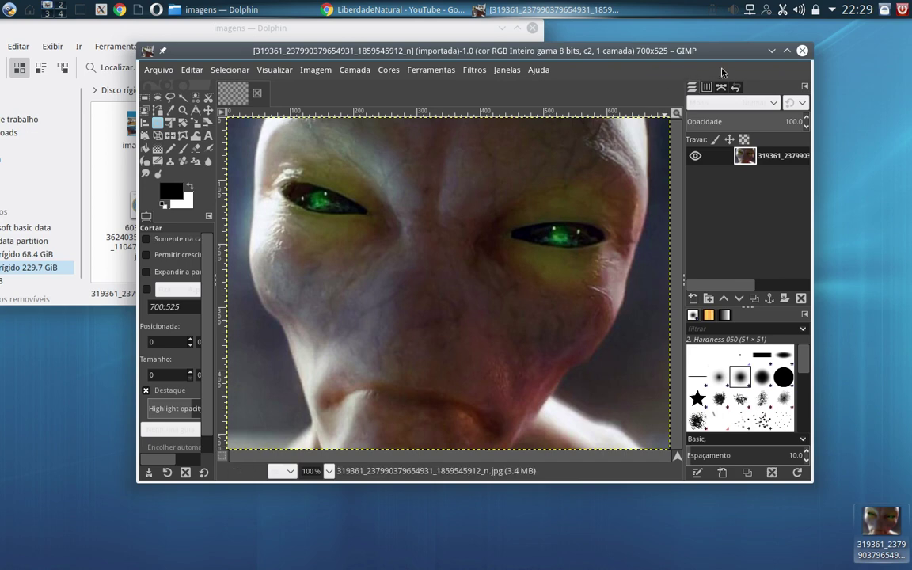
Hide the imagens folder and open Imagem > Redimensionar imagem for the 700×525 photo
{"action": "left_click", "coordinate": [427, 27]}
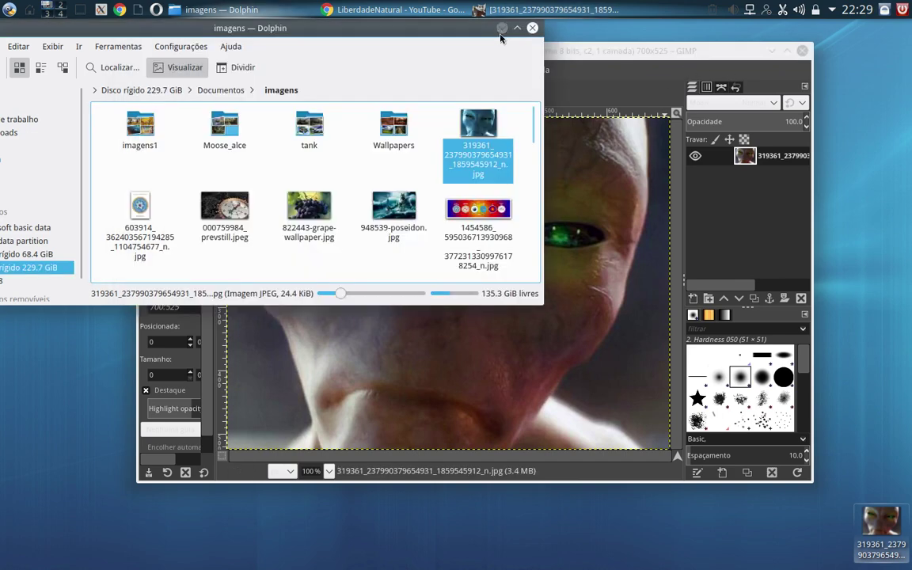
{"action": "left_click", "coordinate": [502, 27]}
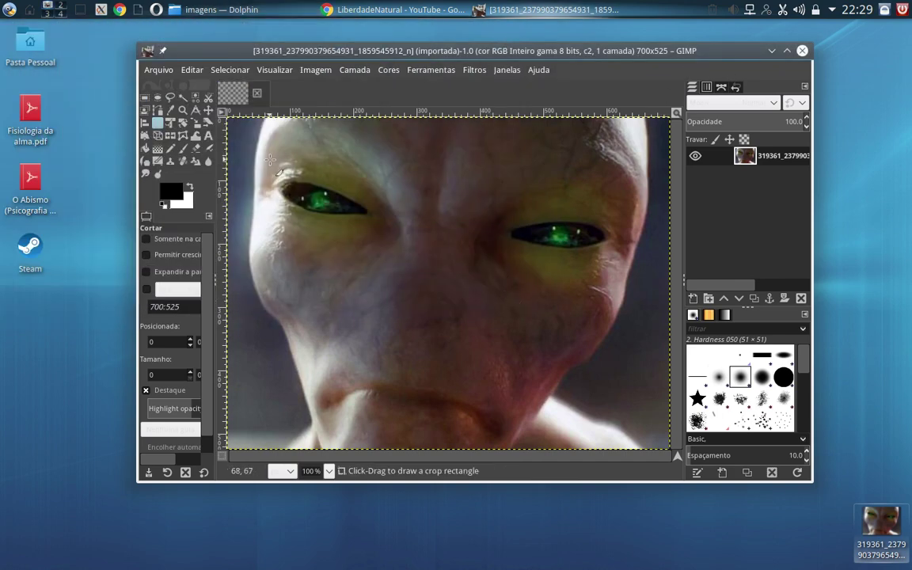
{"action": "left_click", "coordinate": [312, 75]}
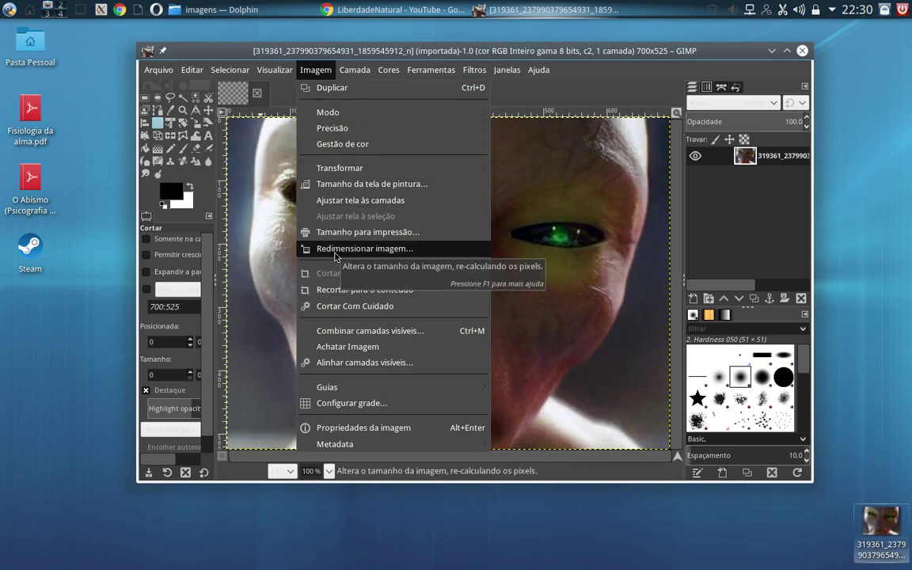
{"action": "left_click", "coordinate": [337, 254]}
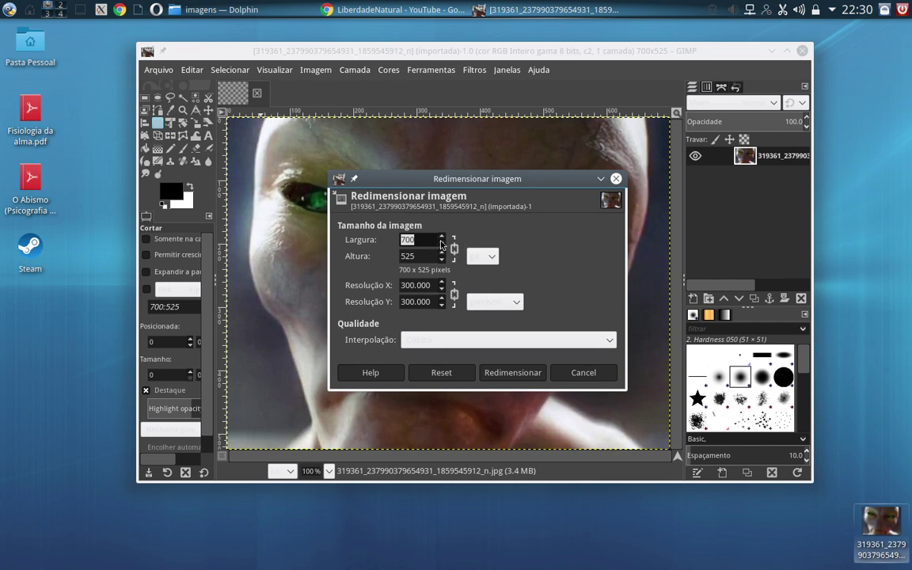
Nudge the width up and back down with the spin arrows in Scale Image
{"action": "left_click", "coordinate": [441, 242]}
{"action": "left_click", "coordinate": [442, 239]}
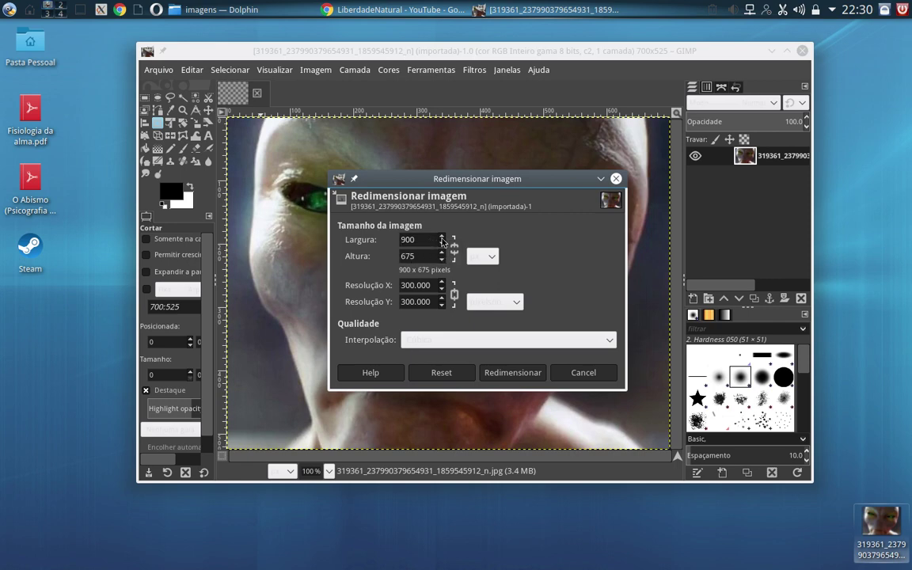
{"action": "left_click", "coordinate": [442, 237]}
{"action": "left_click_drag", "start_coordinate": [442, 239], "coordinate": [444, 251]}
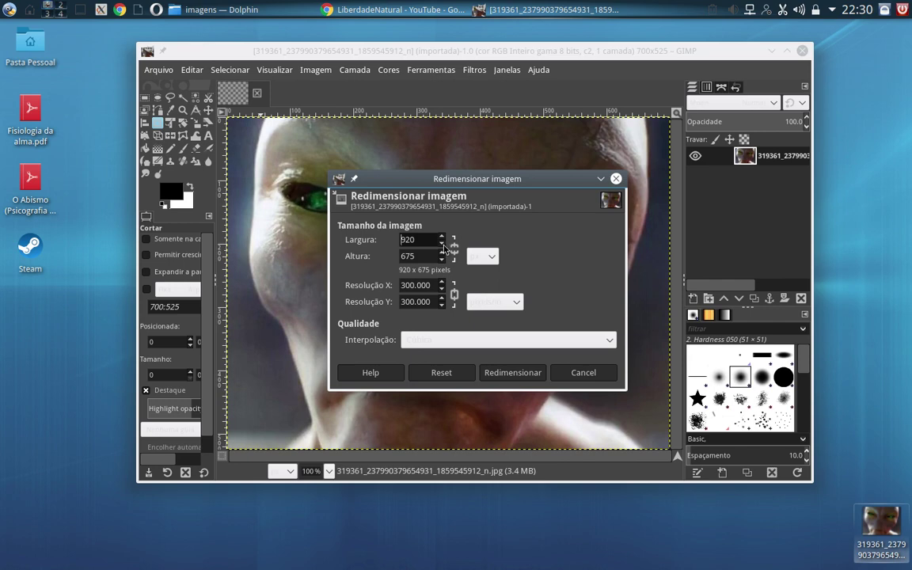
{"action": "left_click", "coordinate": [444, 249]}
{"action": "left_click", "coordinate": [444, 249]}
{"action": "left_click", "coordinate": [444, 249]}
{"action": "left_click", "coordinate": [444, 250]}
Enter width 500 and height 850 pixels in the Scale Image dialog
{"action": "double_click", "coordinate": [425, 244]}
{"action": "type", "text": "500"}
{"action": "double_click", "coordinate": [421, 259]}
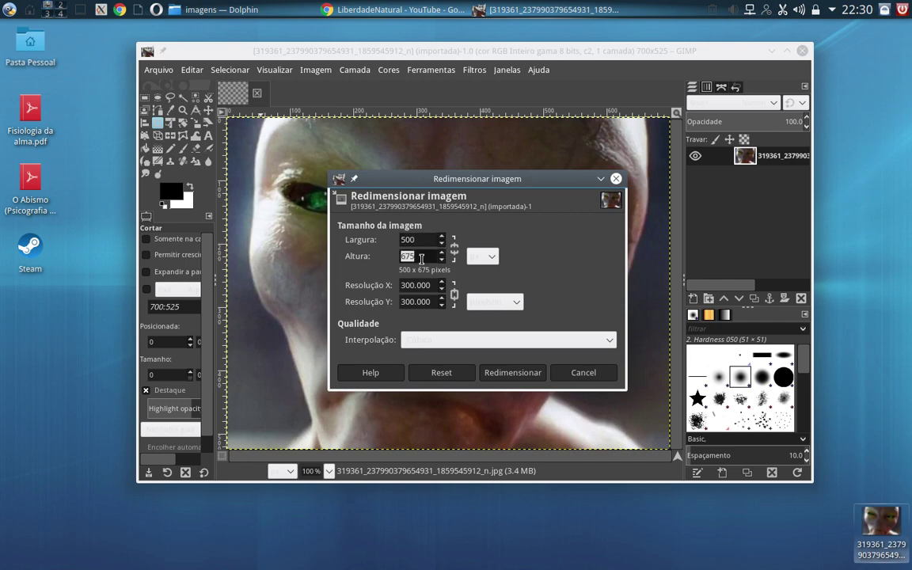
{"action": "type", "text": "850"}
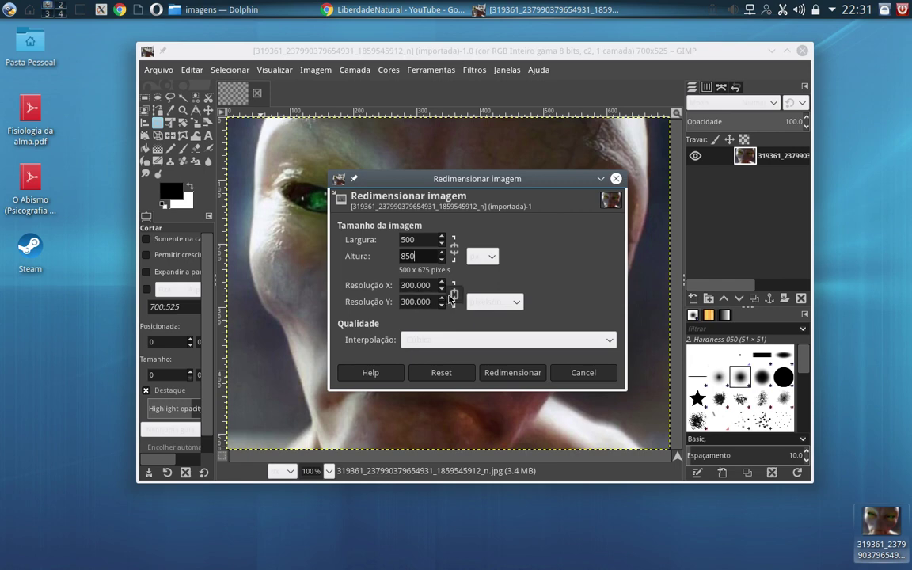
{"action": "key", "text": "Tab"}
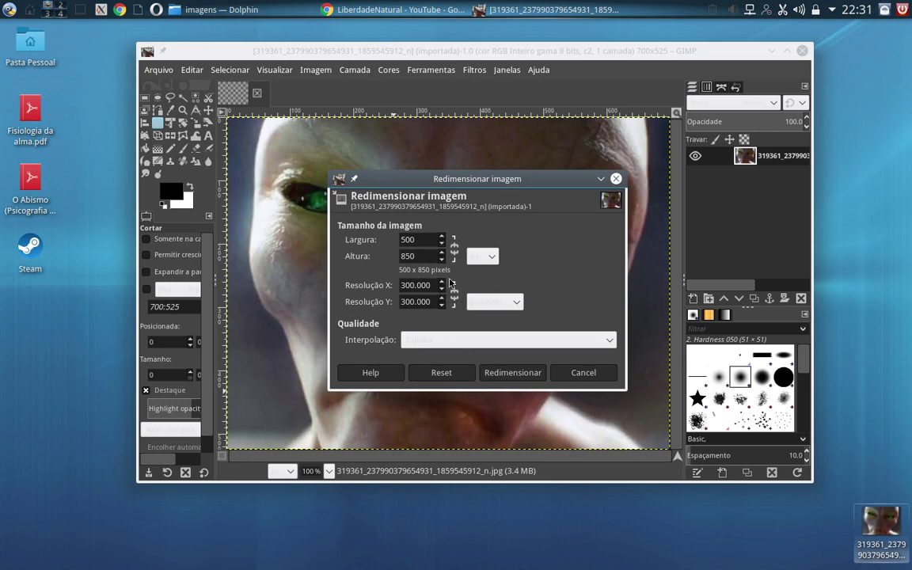
Apply the 500×850 scale and scroll over the stretched face from eyes to chin
{"action": "left_click", "coordinate": [511, 375]}
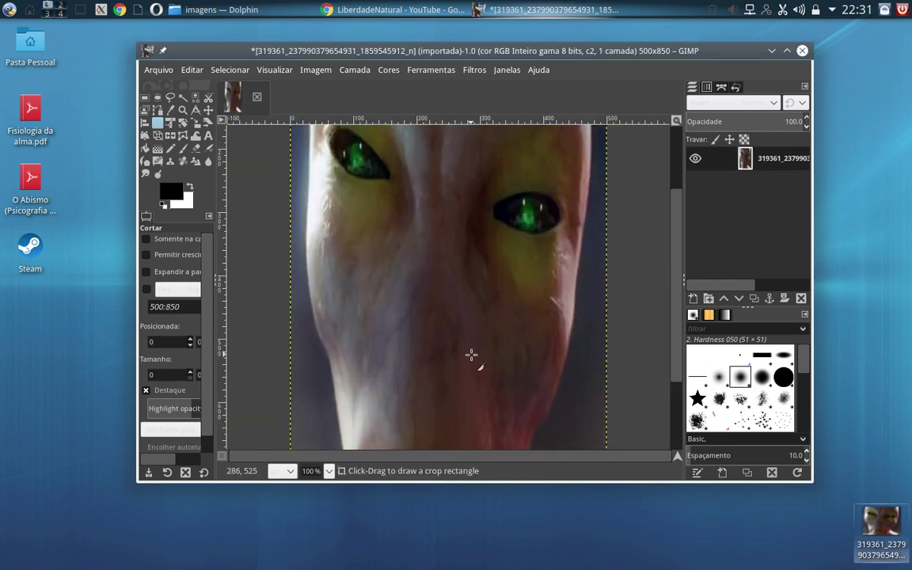
{"action": "scroll", "coordinate": [471, 355], "scroll_direction": "down", "scroll_amount": 5}
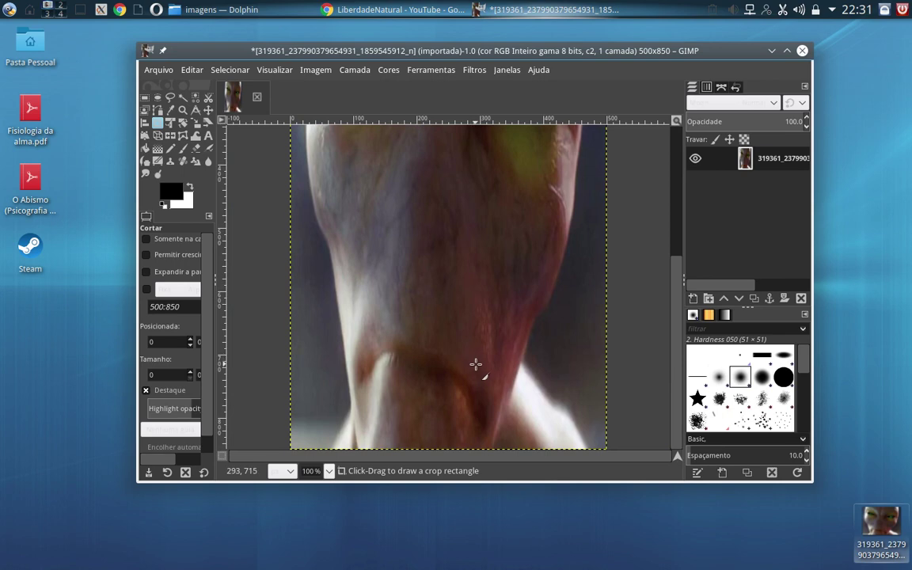
{"action": "scroll", "coordinate": [475, 363], "scroll_direction": "up", "scroll_amount": 2}
{"action": "scroll", "coordinate": [476, 364], "scroll_direction": "down", "scroll_amount": 3}
{"action": "scroll", "coordinate": [475, 364], "scroll_direction": "up", "scroll_amount": 3}
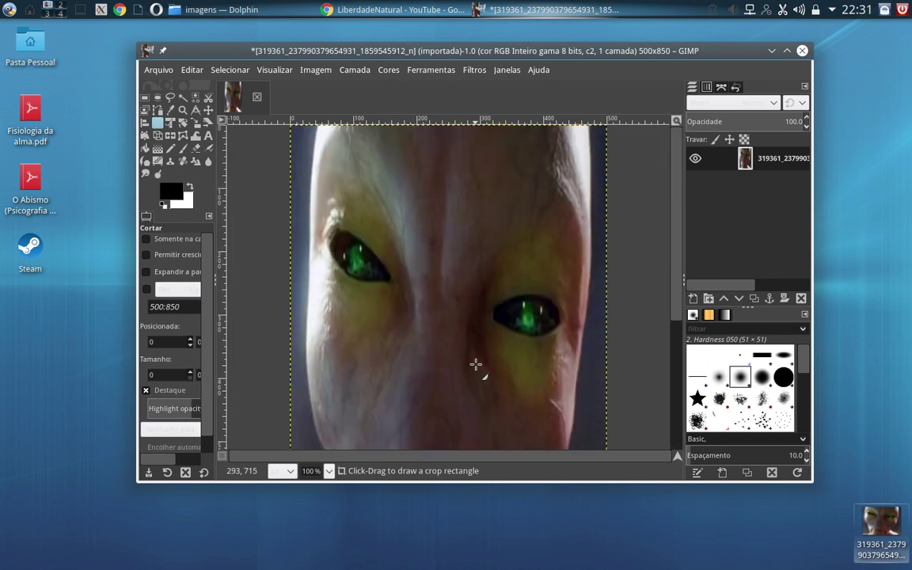
{"action": "scroll", "coordinate": [476, 364], "scroll_direction": "down", "scroll_amount": 3}
{"action": "scroll", "coordinate": [476, 364], "scroll_direction": "up", "scroll_amount": 3}
{"action": "scroll", "coordinate": [475, 364], "scroll_direction": "down", "scroll_amount": 5}
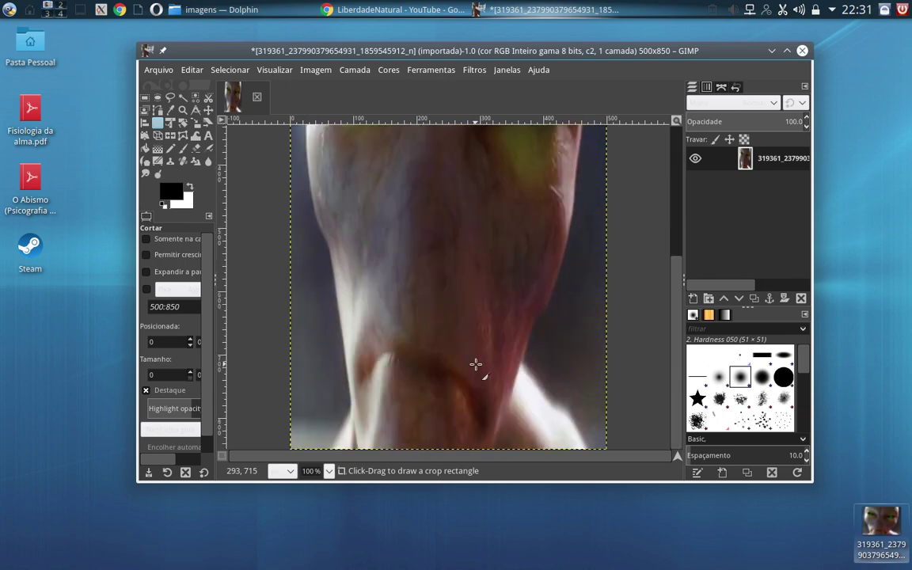
{"action": "scroll", "coordinate": [476, 364], "scroll_direction": "up", "scroll_amount": 5}
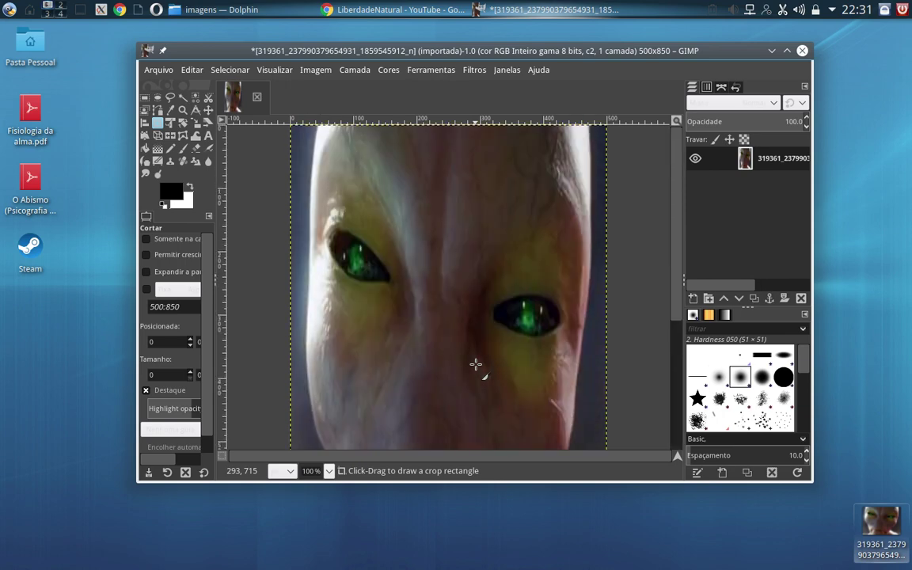
{"action": "scroll", "coordinate": [475, 364], "scroll_direction": "down", "scroll_amount": 5}
{"action": "scroll", "coordinate": [476, 366], "scroll_direction": "up", "scroll_amount": 5}
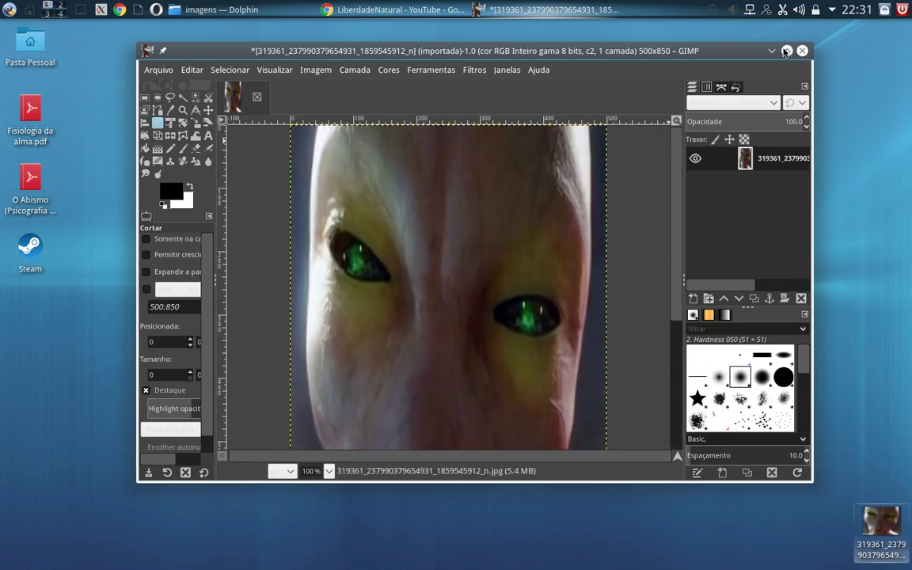
Maximize GIMP, then cancel a Salvar uma cópia attempt without writing any file
{"action": "left_click", "coordinate": [785, 51]}
{"action": "scroll", "coordinate": [489, 356], "scroll_direction": "down", "scroll_amount": 5}
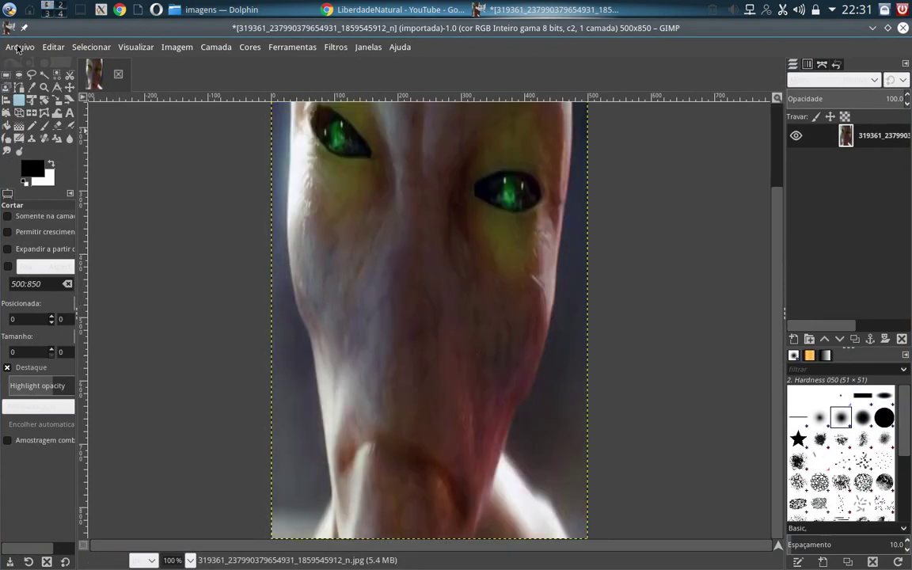
{"action": "left_click", "coordinate": [19, 49]}
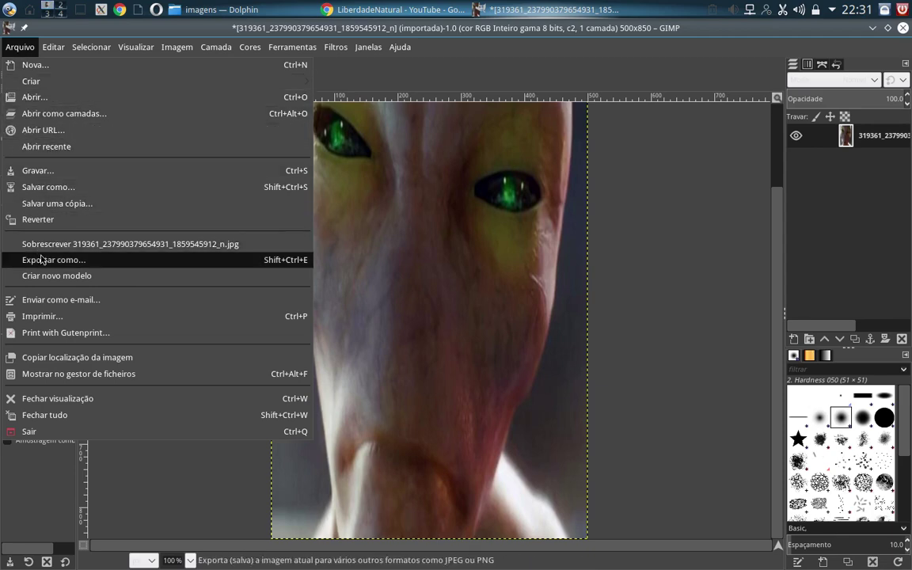
{"action": "left_click", "coordinate": [49, 188]}
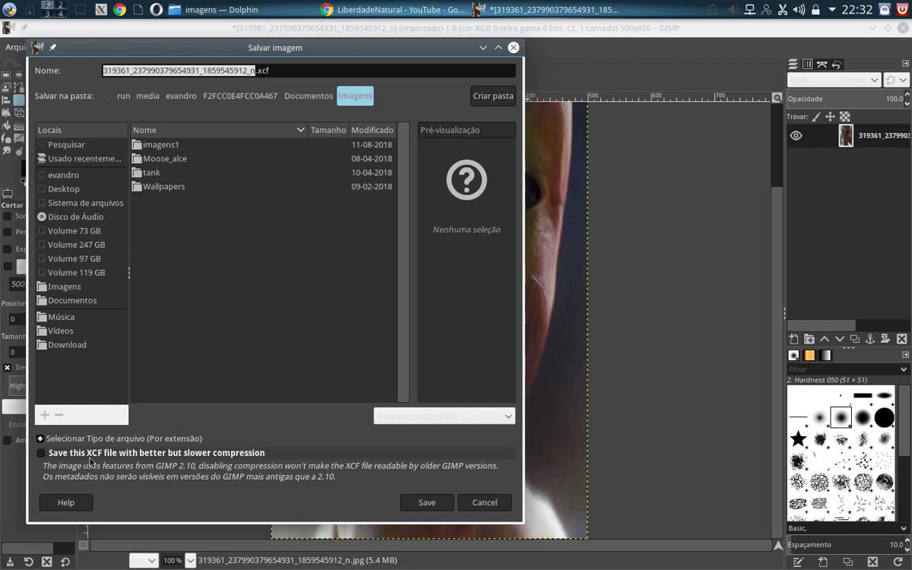
{"action": "left_click", "coordinate": [40, 453]}
{"action": "left_click", "coordinate": [40, 438]}
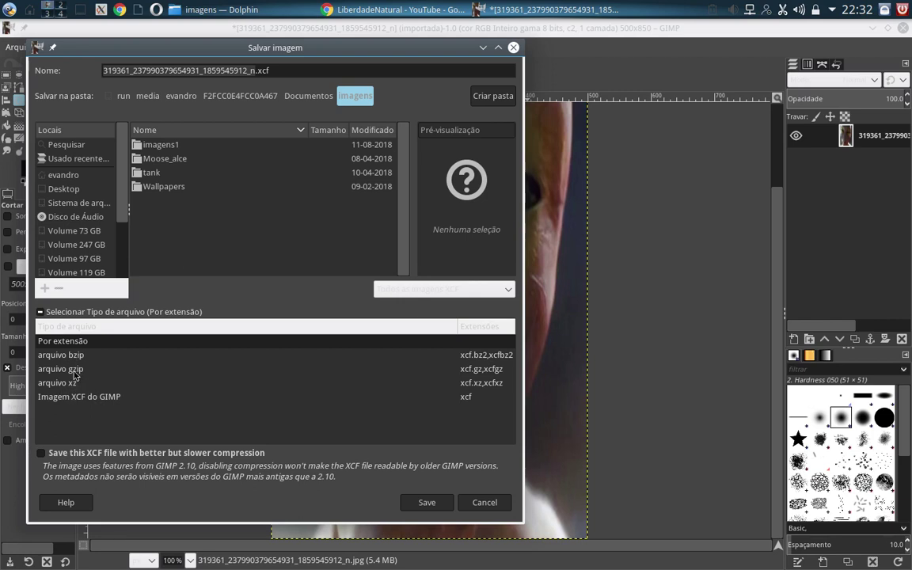
{"action": "left_click", "coordinate": [484, 502]}
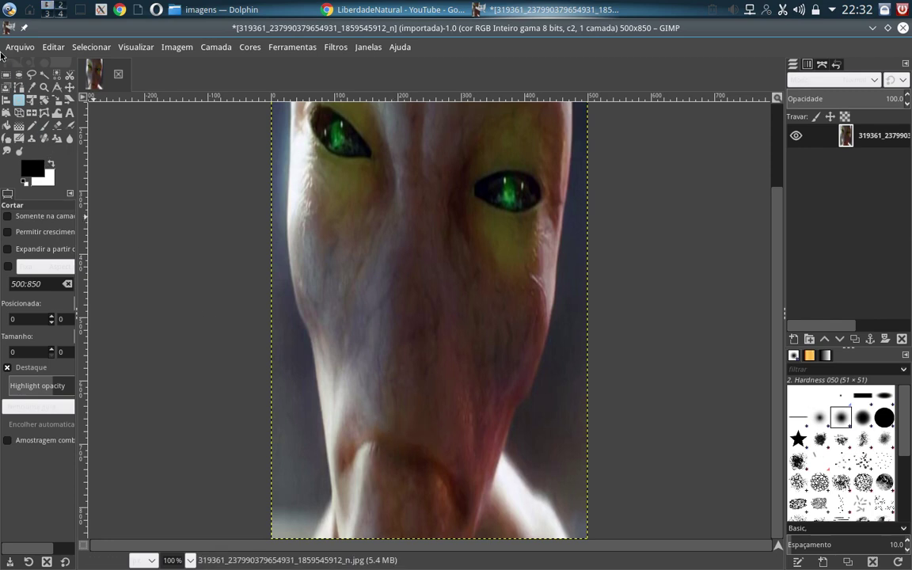
{"action": "left_click", "coordinate": [8, 49]}
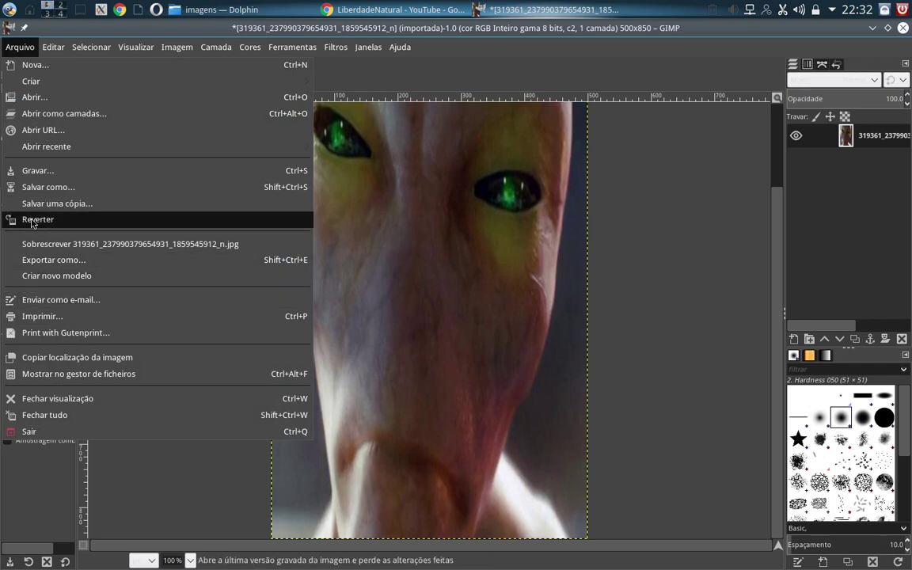
{"action": "left_click", "coordinate": [41, 264]}
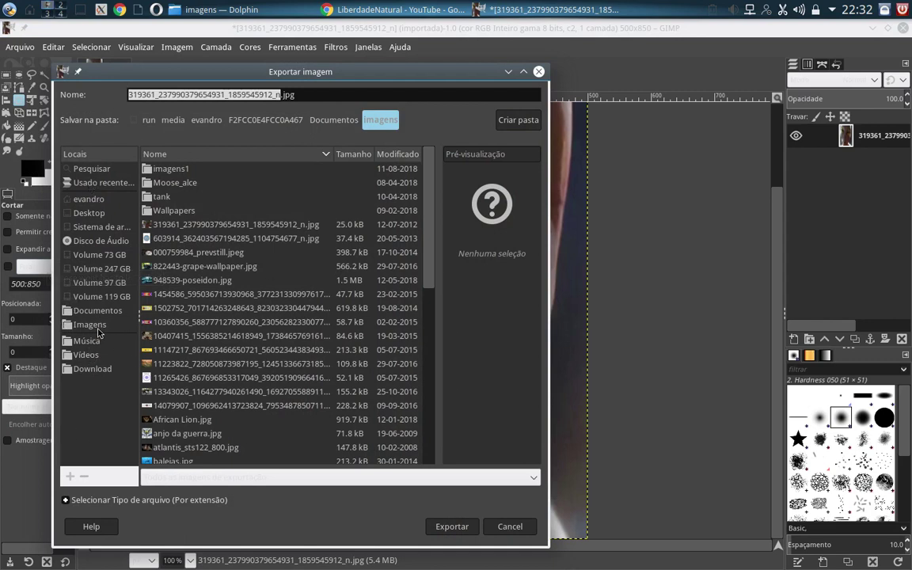
{"action": "left_click", "coordinate": [88, 212]}
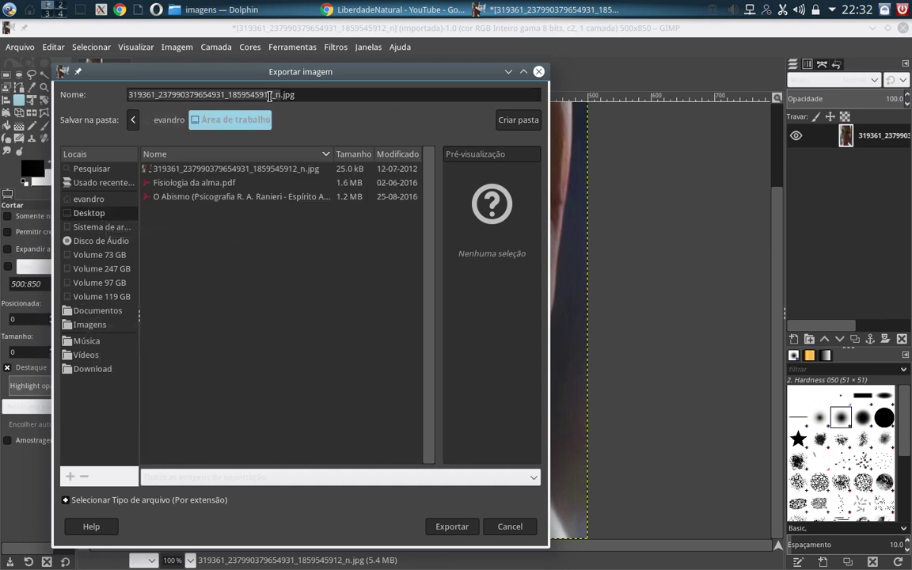
{"action": "double_click", "coordinate": [273, 95]}
{"action": "left_click", "coordinate": [274, 95]}
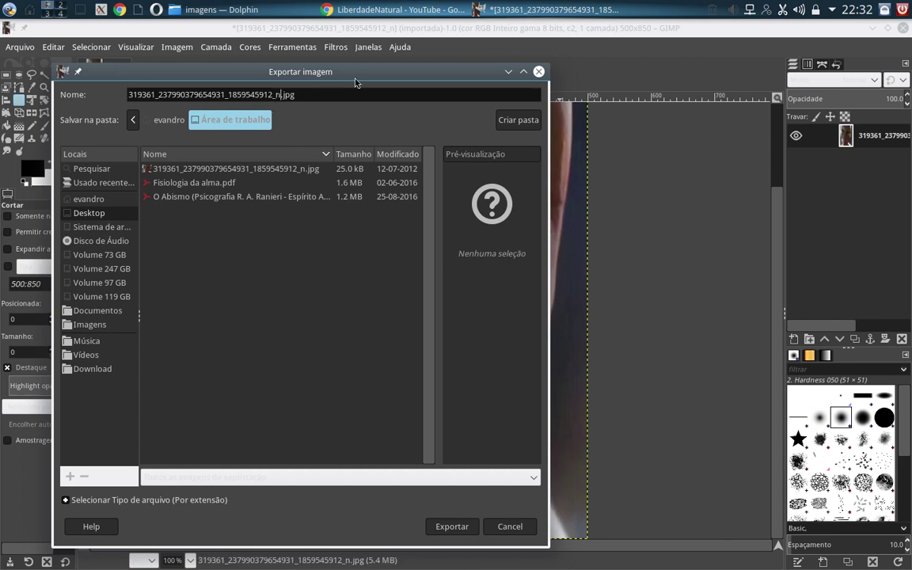
{"action": "type", "text": "o"}
{"action": "left_click", "coordinate": [295, 95]}
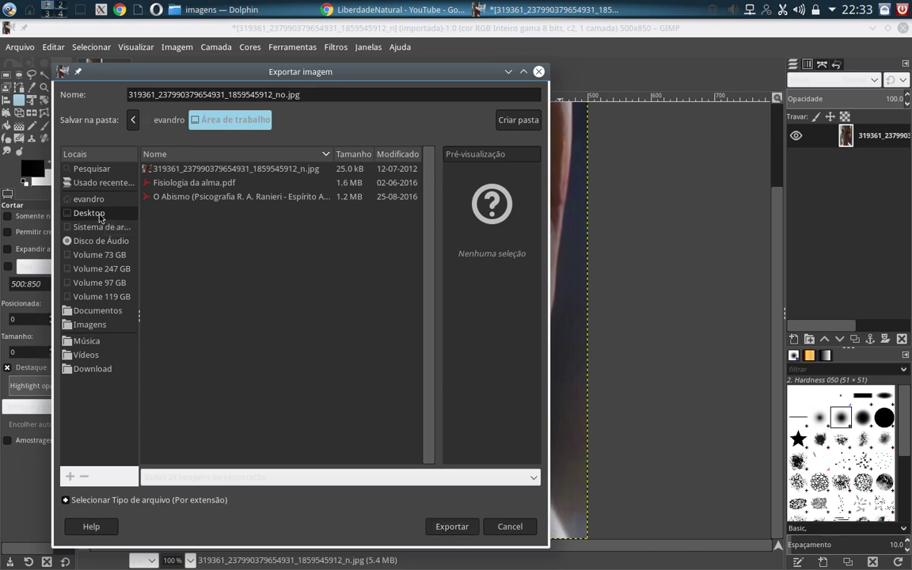
Export the JPEG at quality 90 to the desktop, then quit GIMP discarding changes
{"action": "left_click", "coordinate": [449, 526]}
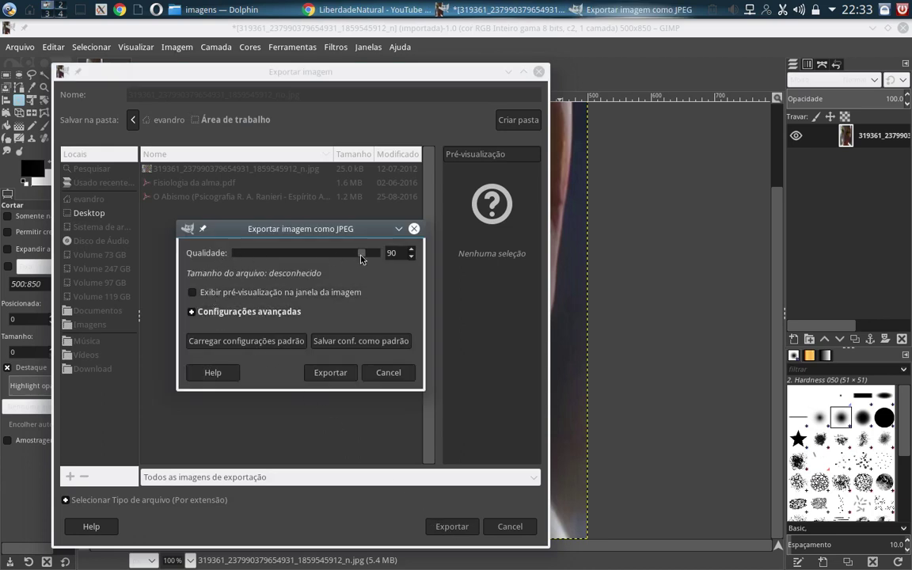
{"action": "left_click_drag", "start_coordinate": [364, 255], "coordinate": [380, 253]}
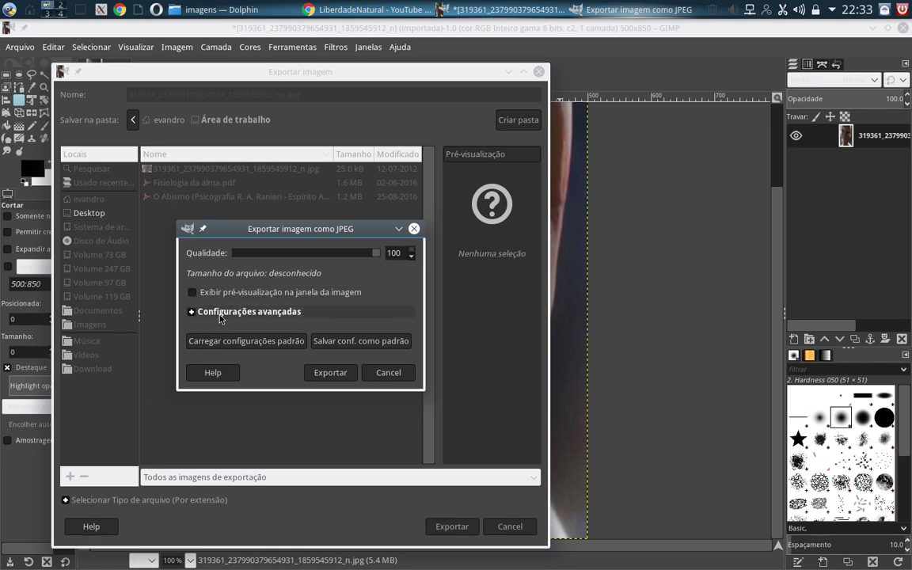
{"action": "left_click", "coordinate": [192, 312]}
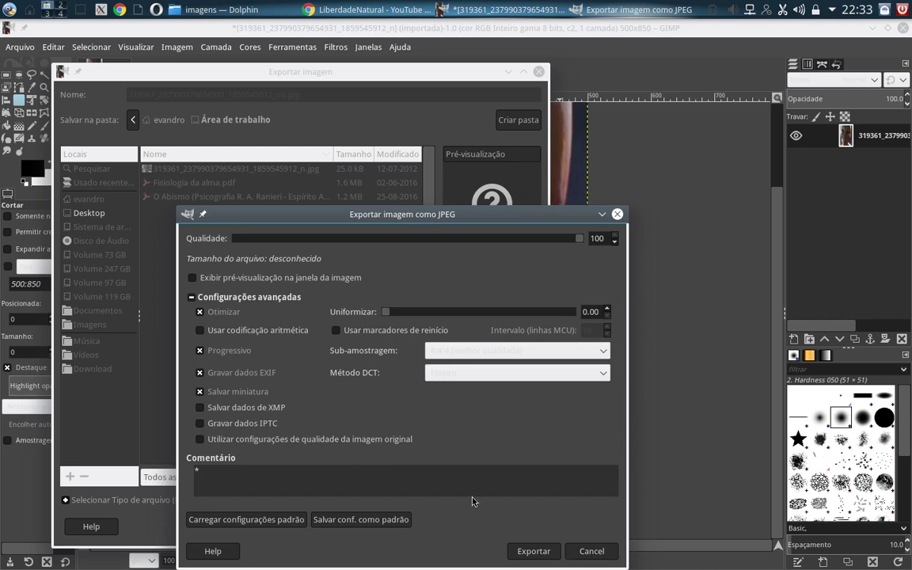
{"action": "left_click", "coordinate": [590, 550]}
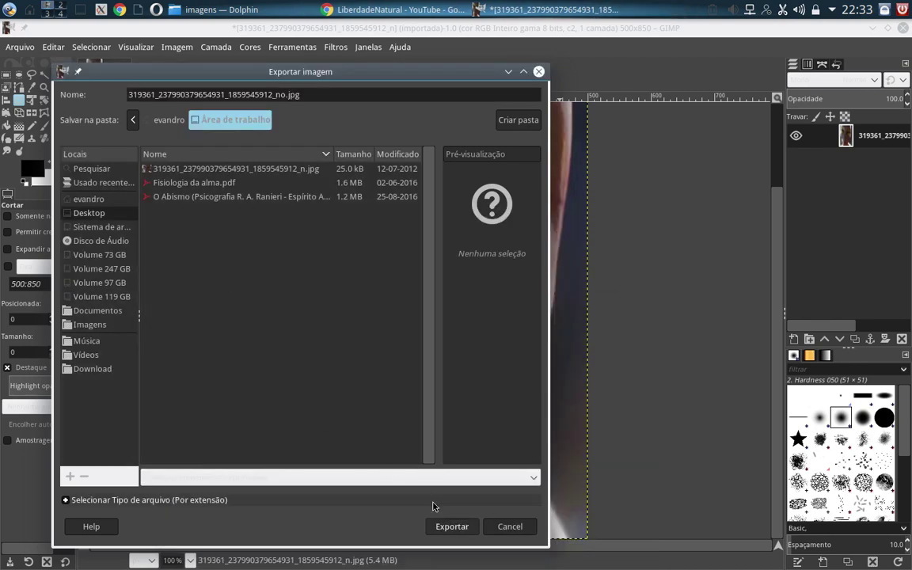
{"action": "left_click", "coordinate": [462, 530]}
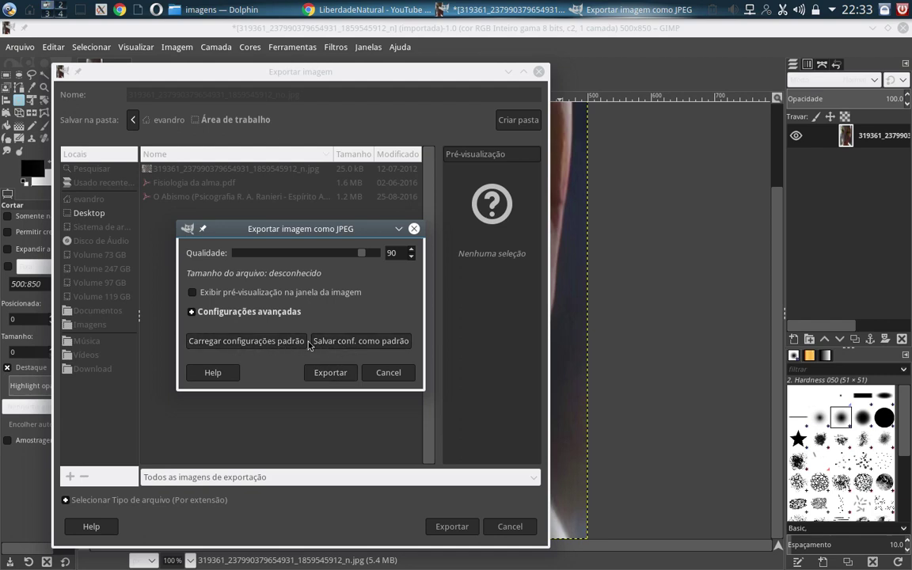
{"action": "left_click", "coordinate": [338, 374]}
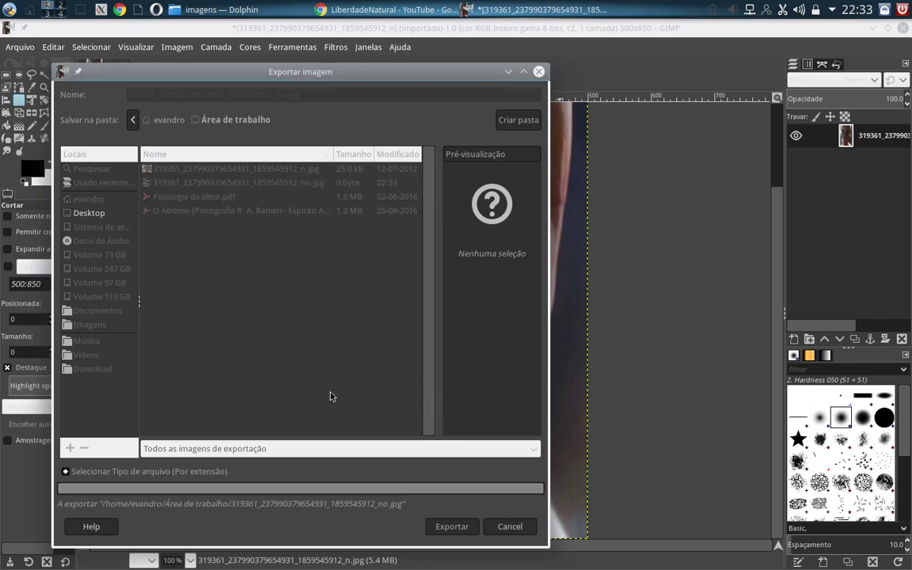
{"action": "left_click", "coordinate": [903, 28]}
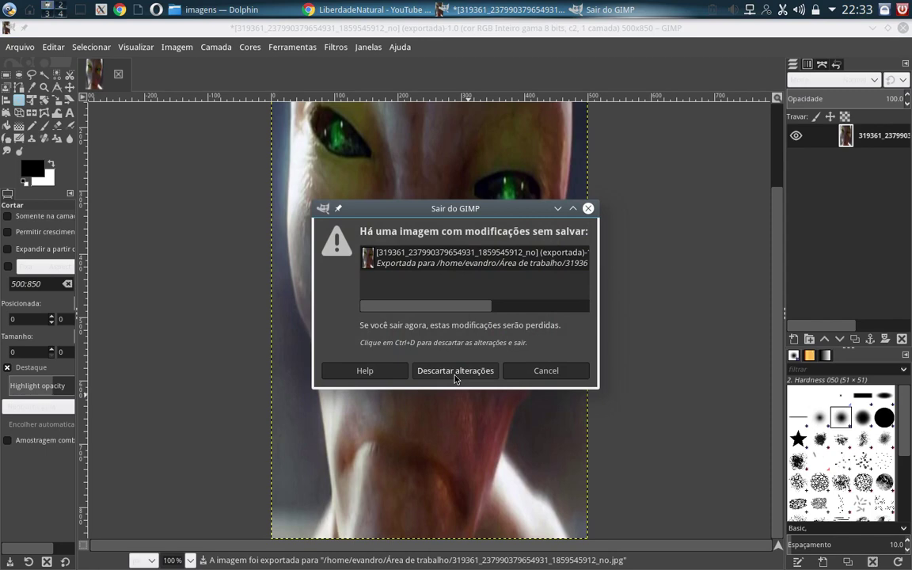
{"action": "left_click", "coordinate": [455, 370]}
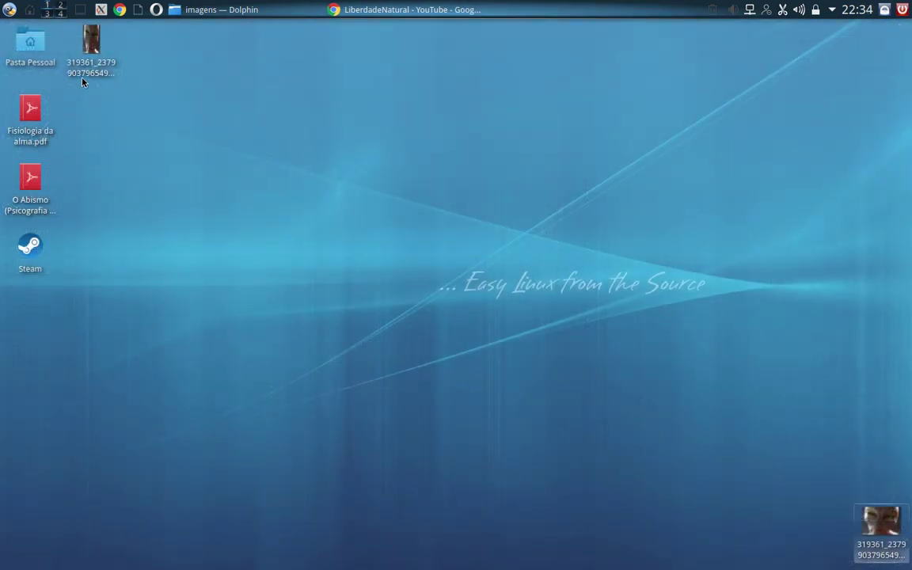
Move the new JPEG beside the original and check its size: 65.0 KiB
{"action": "mouse_move", "coordinate": [79, 63]}
{"action": "left_mouse_down"}
{"action": "mouse_move", "coordinate": [114, 69]}
{"action": "mouse_move", "coordinate": [779, 538]}
{"action": "left_mouse_up"}
{"action": "left_click", "coordinate": [763, 536]}
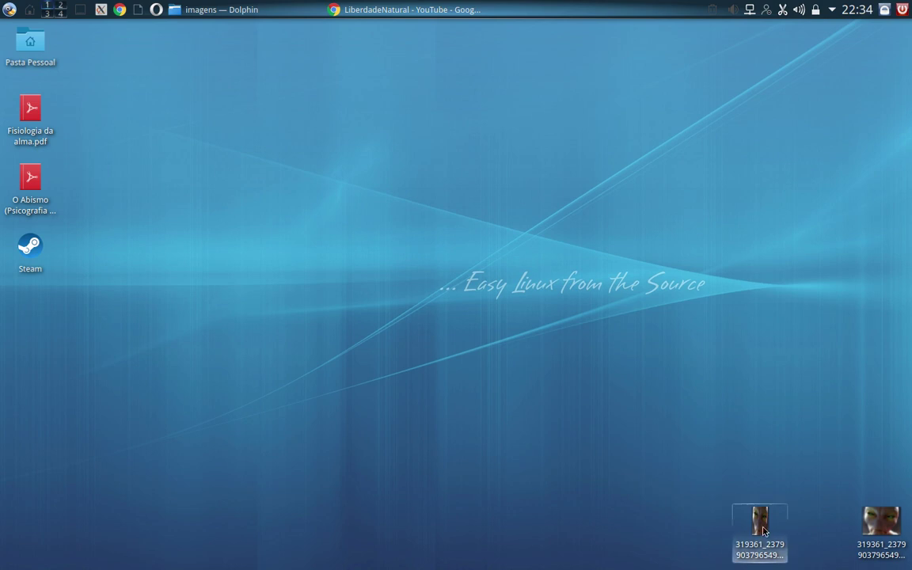
{"action": "right_click", "coordinate": [774, 529]}
{"action": "left_click", "coordinate": [801, 502]}
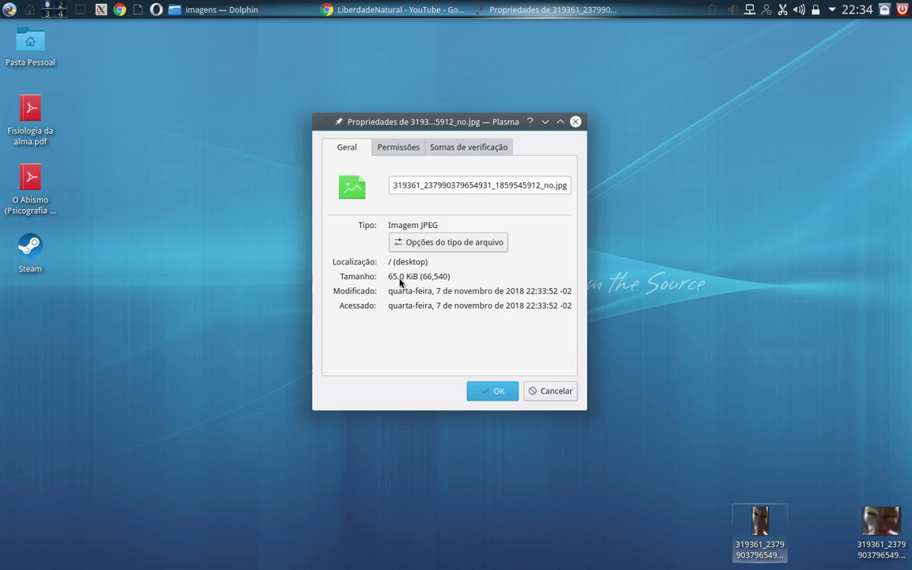
{"action": "left_click", "coordinate": [551, 393]}
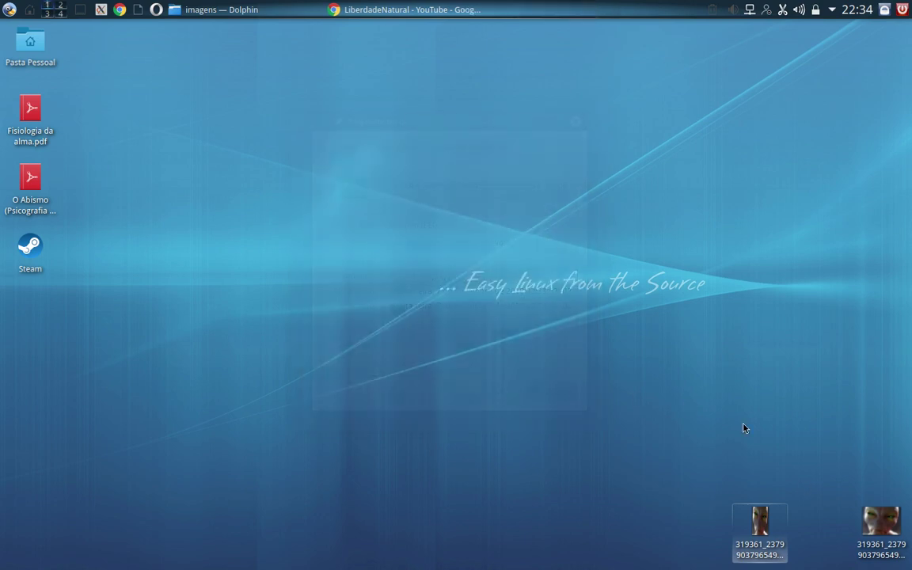
Check the original image's Properties size: 24.4 KiB
{"action": "right_click", "coordinate": [876, 528]}
{"action": "mouse_move", "coordinate": [804, 482]}
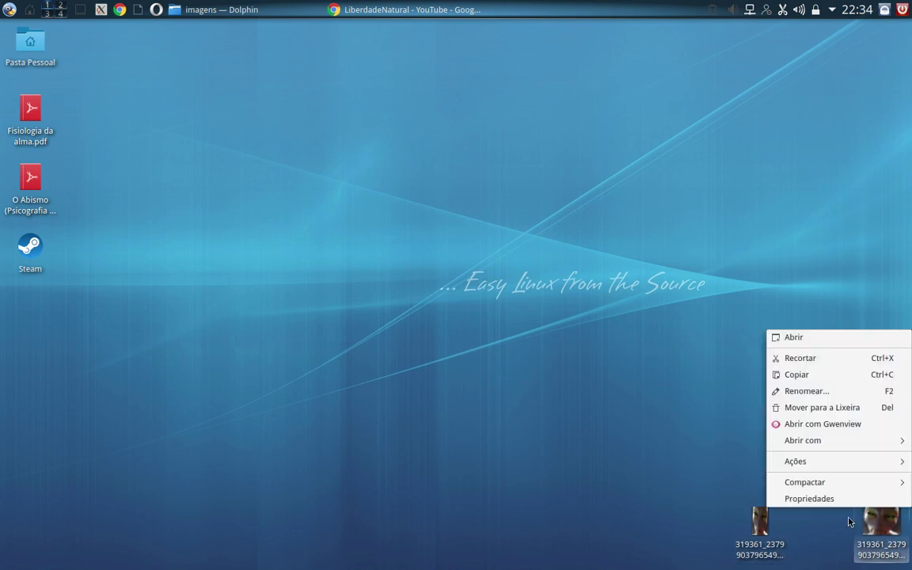
{"action": "left_click", "coordinate": [815, 498]}
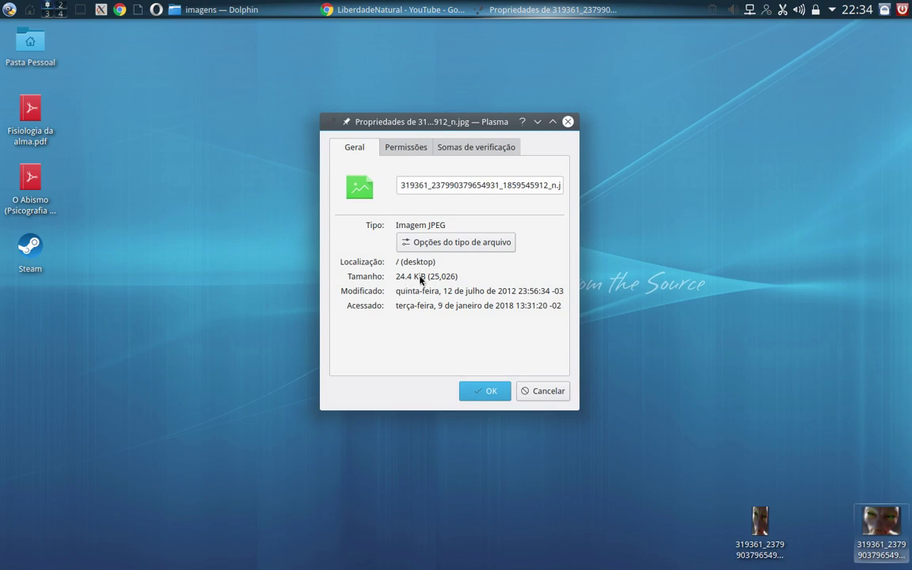
{"action": "left_click", "coordinate": [554, 393]}
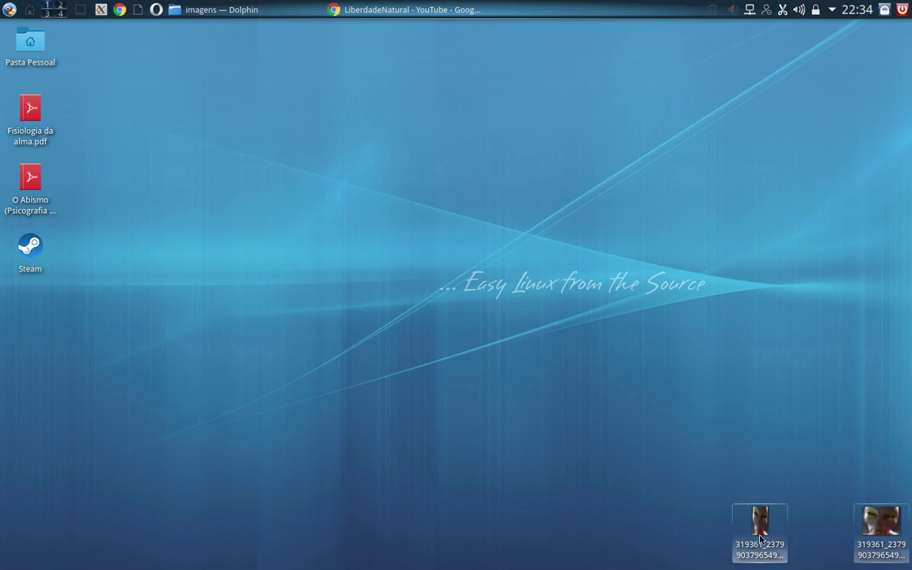
Preview the new 500×850 export fullscreen in Gwenview, then close the viewer
{"action": "left_click", "coordinate": [772, 527]}
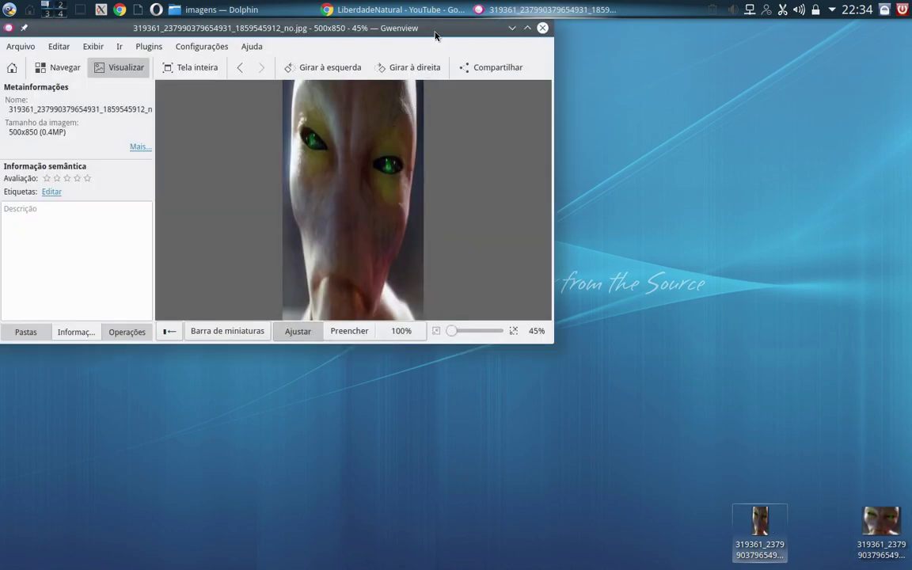
{"action": "left_click_drag", "start_coordinate": [394, 31], "coordinate": [576, 129]}
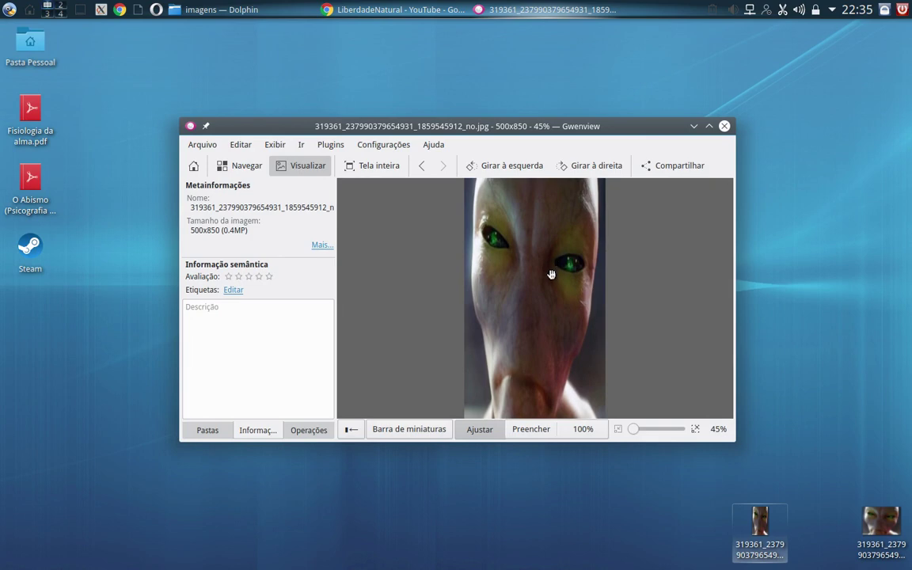
{"action": "double_click", "coordinate": [549, 275]}
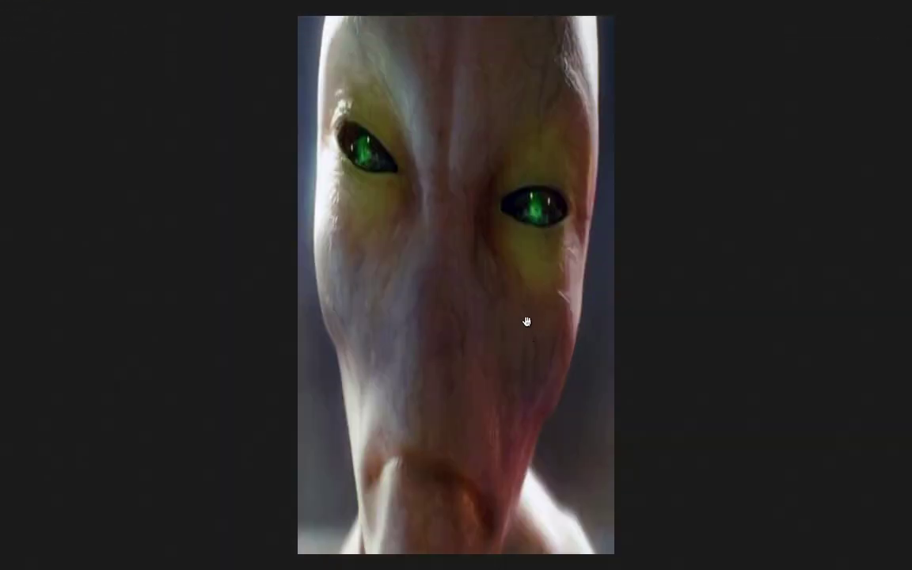
{"action": "key", "text": "Escape"}
{"action": "key", "text": "ctrl+q"}
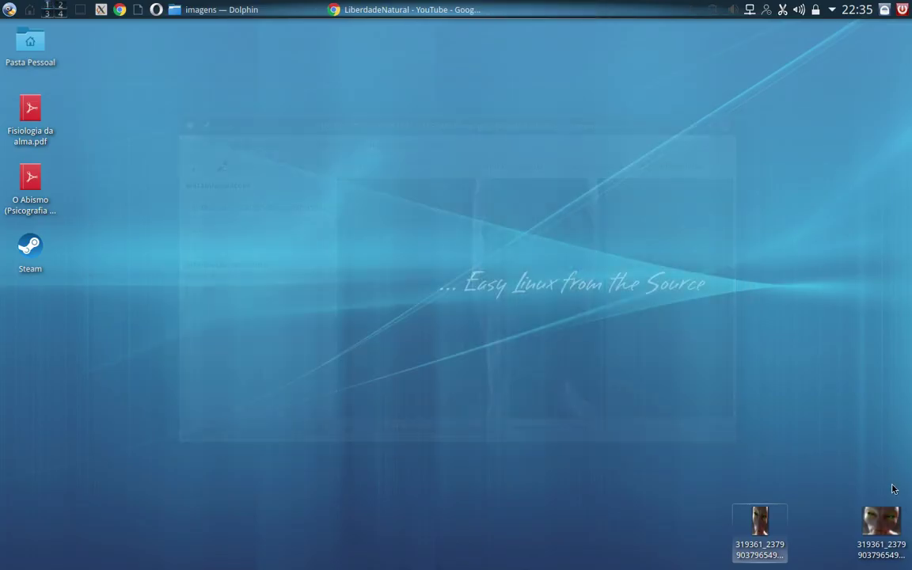
Open the original 700×525 alien photo in Gwenview in a normal window for comparison
{"action": "left_click", "coordinate": [887, 535]}
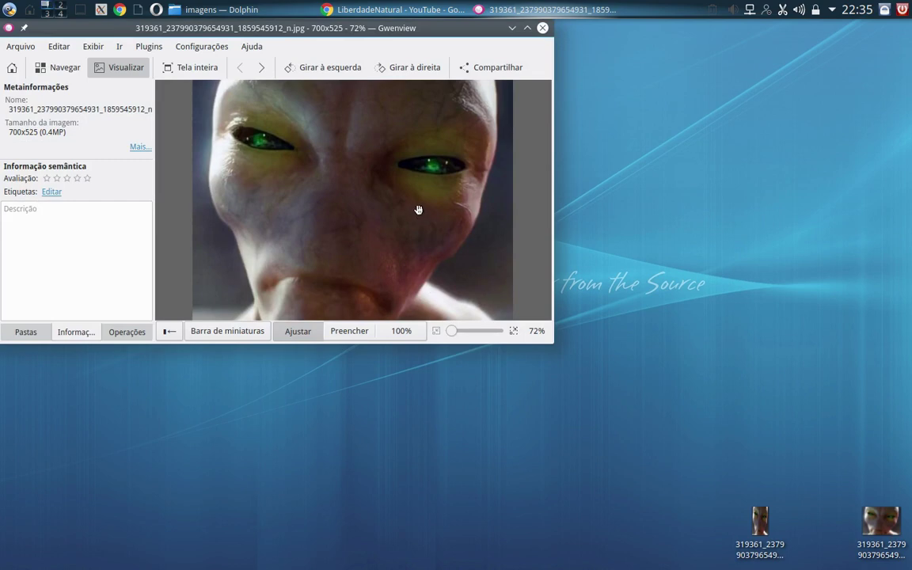
{"action": "double_click", "coordinate": [418, 209]}
{"action": "double_click", "coordinate": [444, 215]}
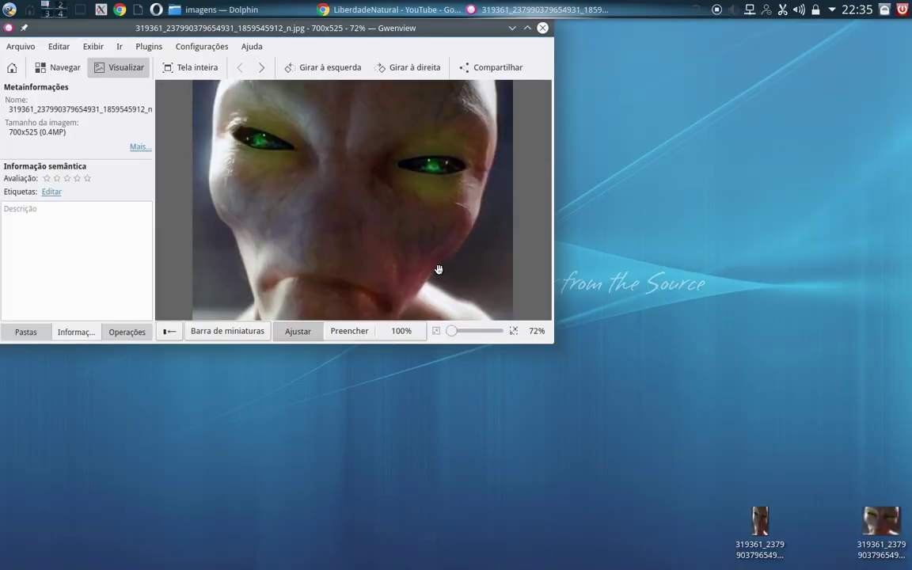
Close Gwenview and show the Notificações e status tray panel listing SimpleScreenRecorder
{"action": "left_click", "coordinate": [542, 29]}
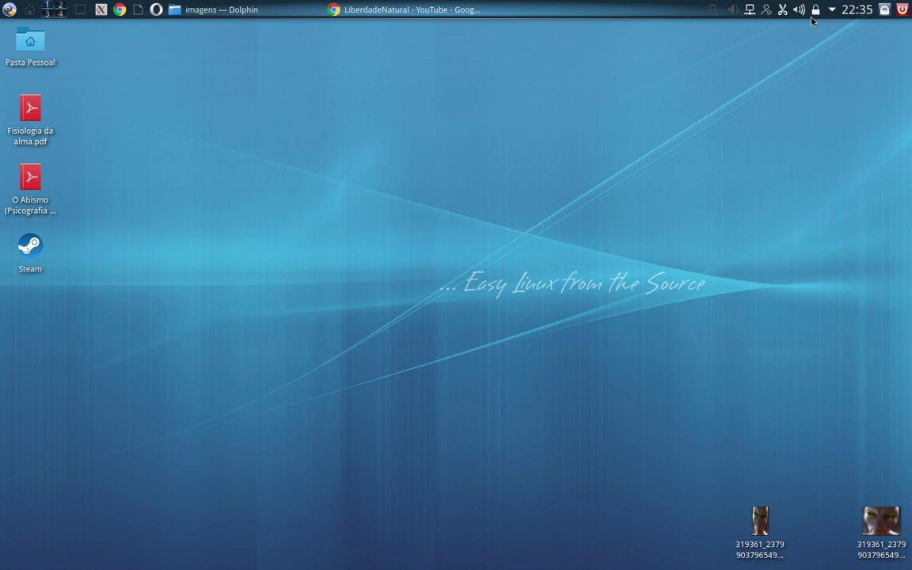
{"action": "left_click", "coordinate": [830, 9]}
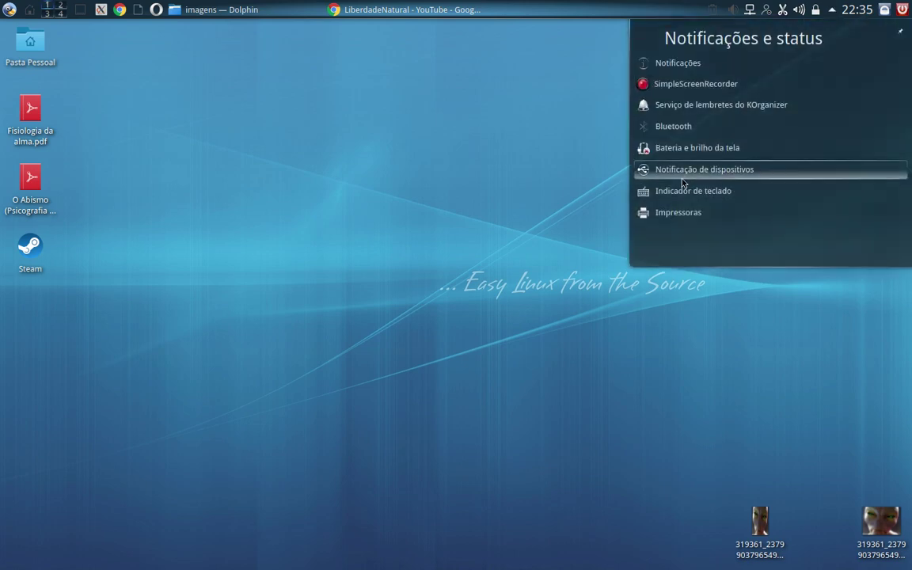